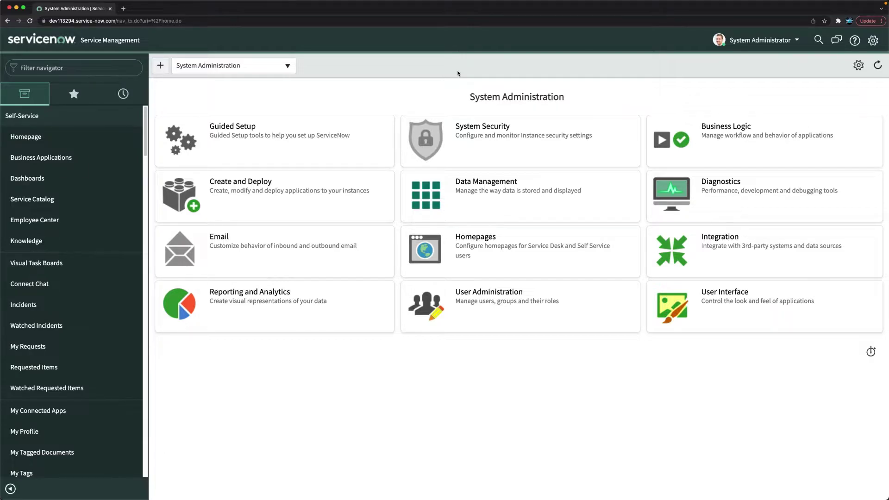
Step: Filter the navigator for "survey" and open the survey administration's Trigger Conditions list
{"action": "left_click", "coordinate": [92, 68]}
{"action": "type", "text": "survey"}
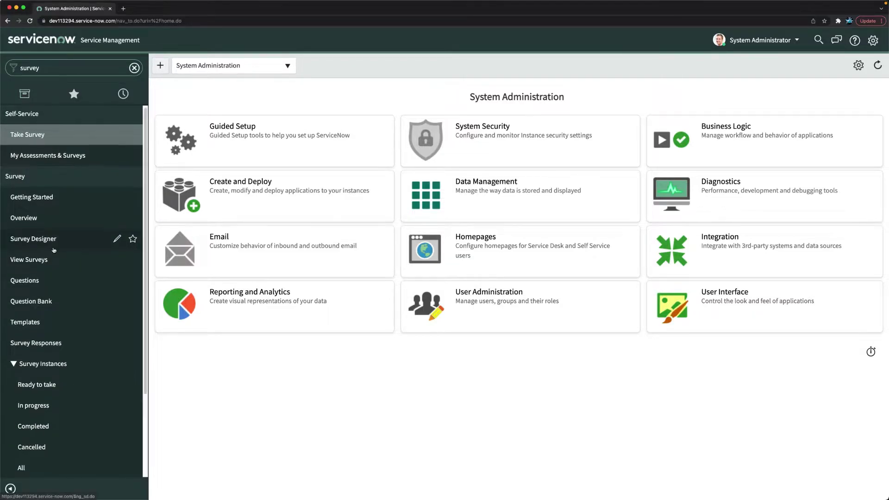
{"action": "scroll", "coordinate": [47, 209], "scroll_direction": "down", "scroll_amount": 3}
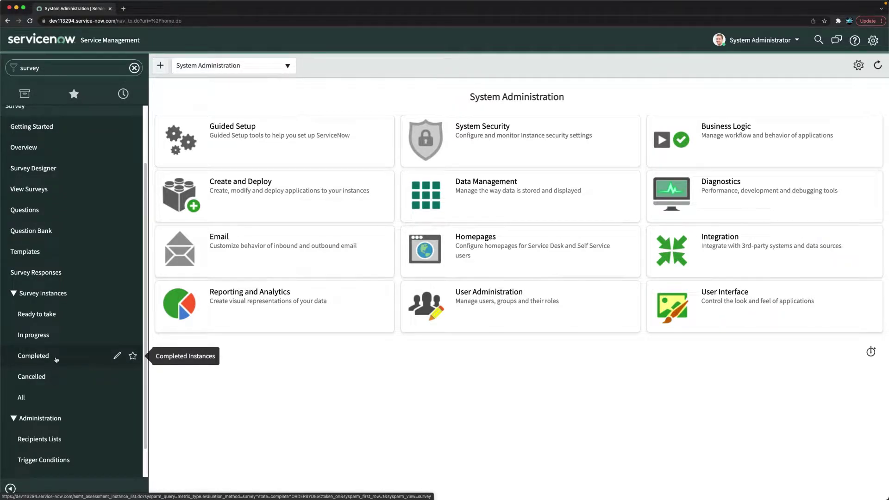
{"action": "scroll", "coordinate": [37, 352], "scroll_direction": "down", "scroll_amount": 2}
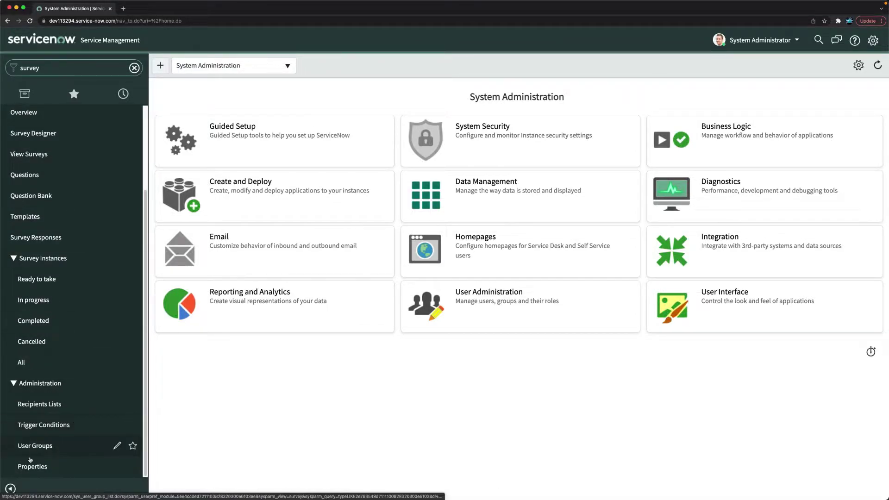
{"action": "left_click", "coordinate": [42, 428]}
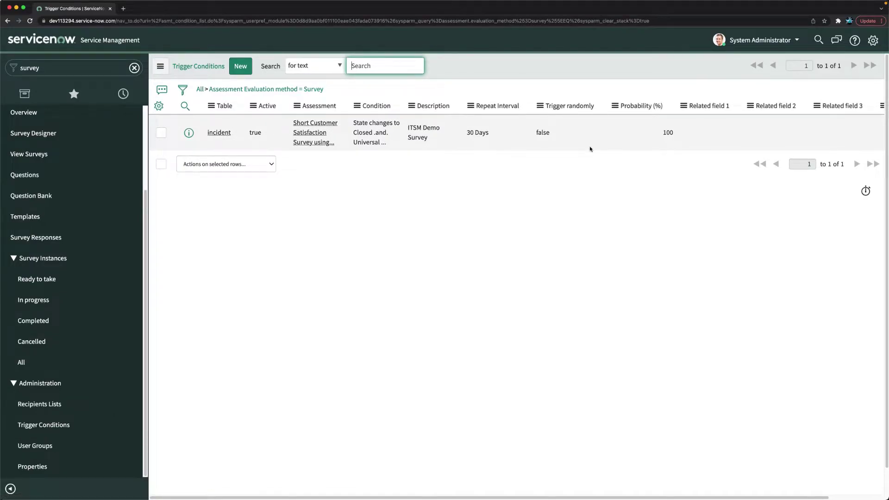
Step: Create a new trigger condition and set its assessment to Service Desk Satisfaction Survey
{"action": "left_click", "coordinate": [458, 74]}
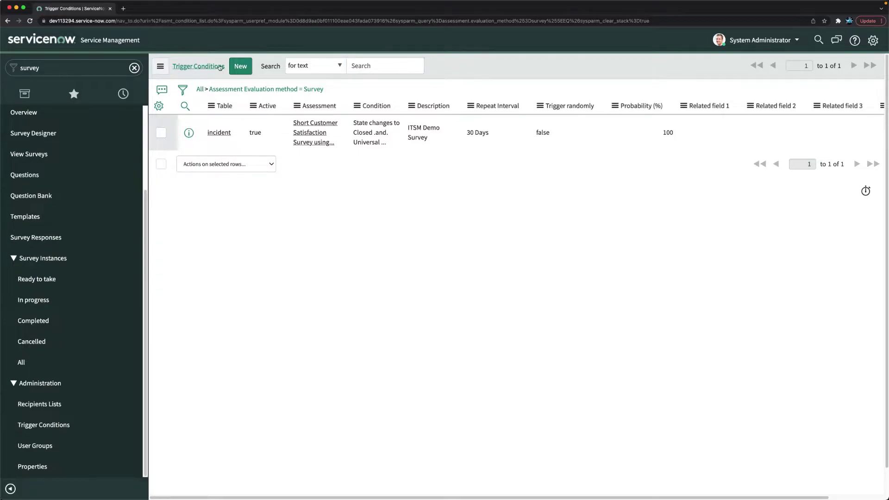
{"action": "left_click", "coordinate": [241, 68]}
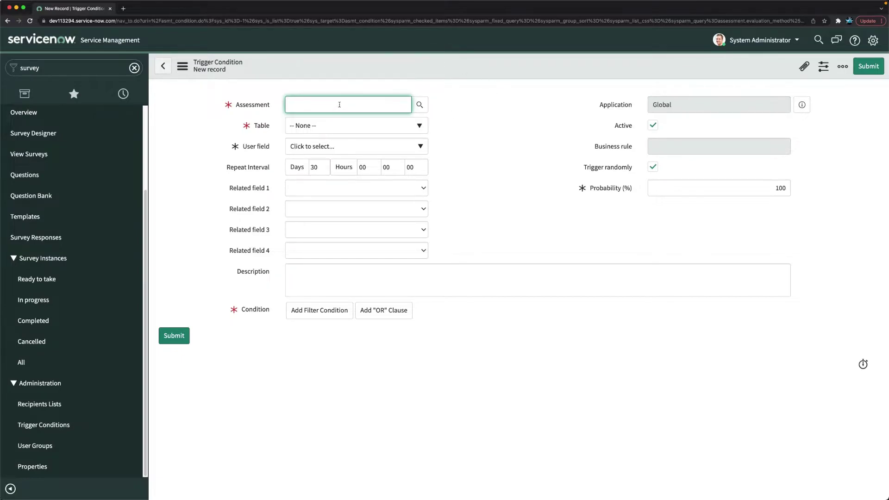
{"action": "left_click", "coordinate": [416, 110]}
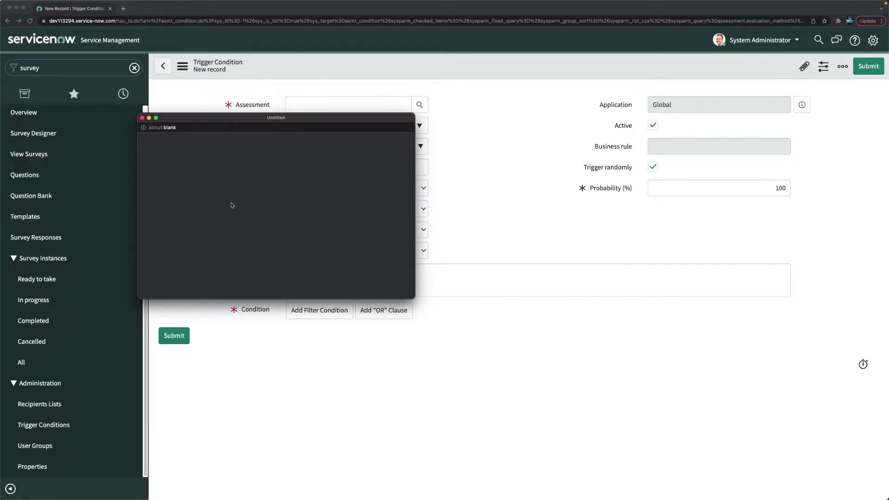
{"action": "scroll", "coordinate": [232, 205], "scroll_direction": "down", "scroll_amount": 5}
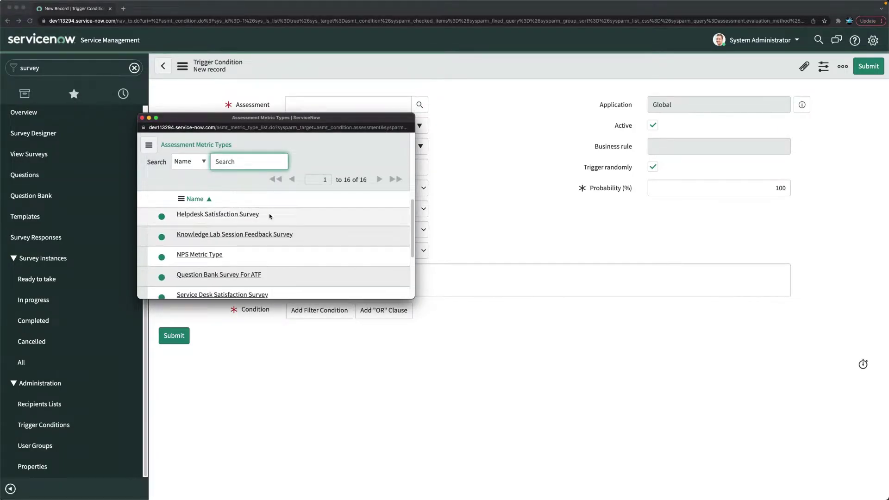
{"action": "scroll", "coordinate": [293, 225], "scroll_direction": "up", "scroll_amount": 5}
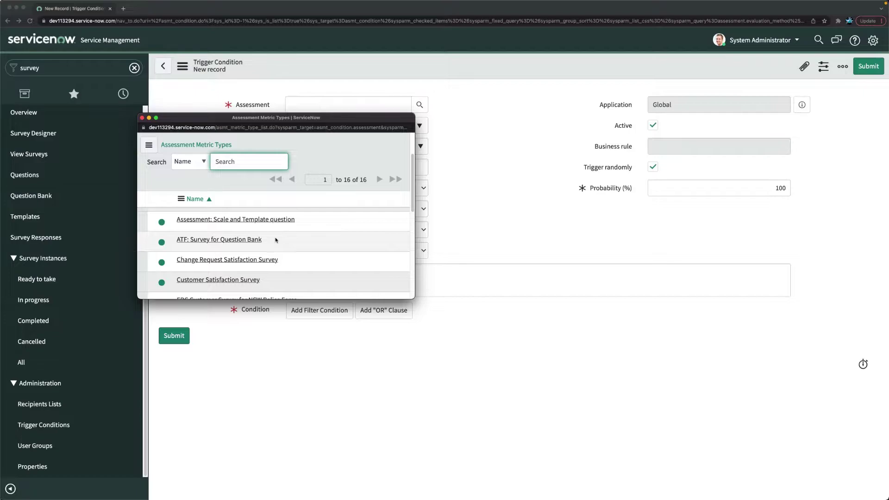
{"action": "scroll", "coordinate": [275, 244], "scroll_direction": "down", "scroll_amount": 2}
{"action": "scroll", "coordinate": [274, 243], "scroll_direction": "down", "scroll_amount": 5}
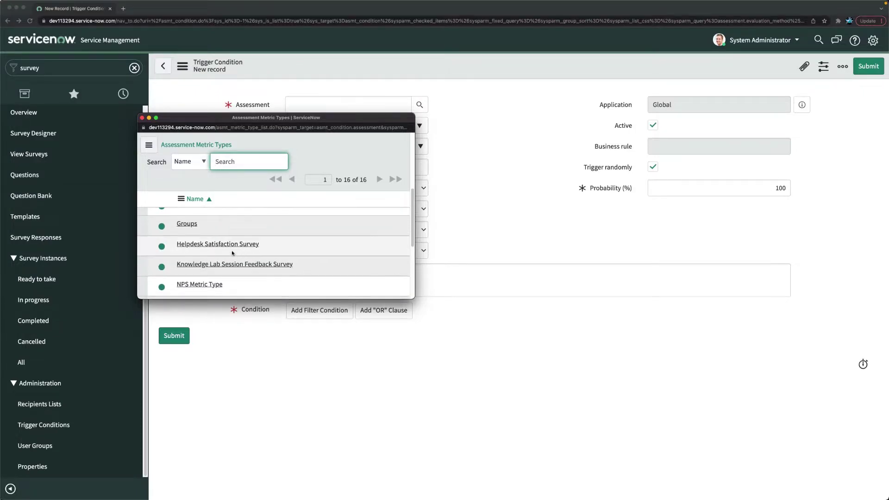
{"action": "scroll", "coordinate": [239, 247], "scroll_direction": "down", "scroll_amount": 1}
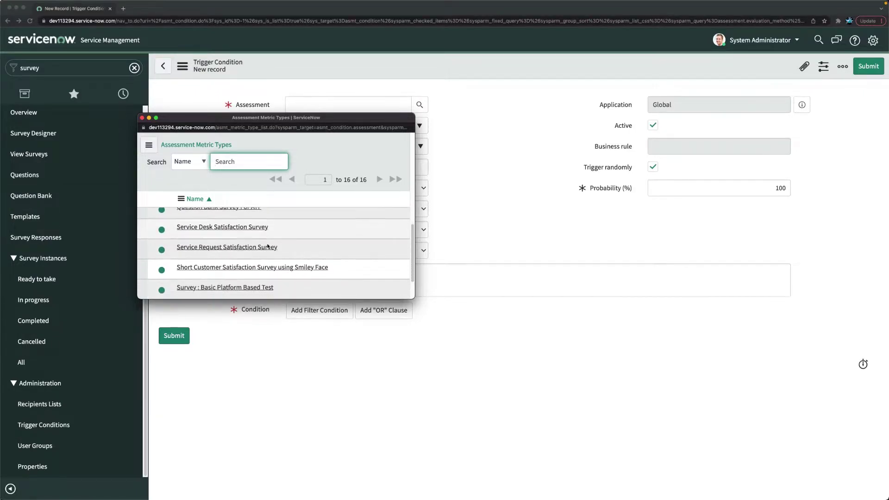
{"action": "left_click", "coordinate": [218, 227]}
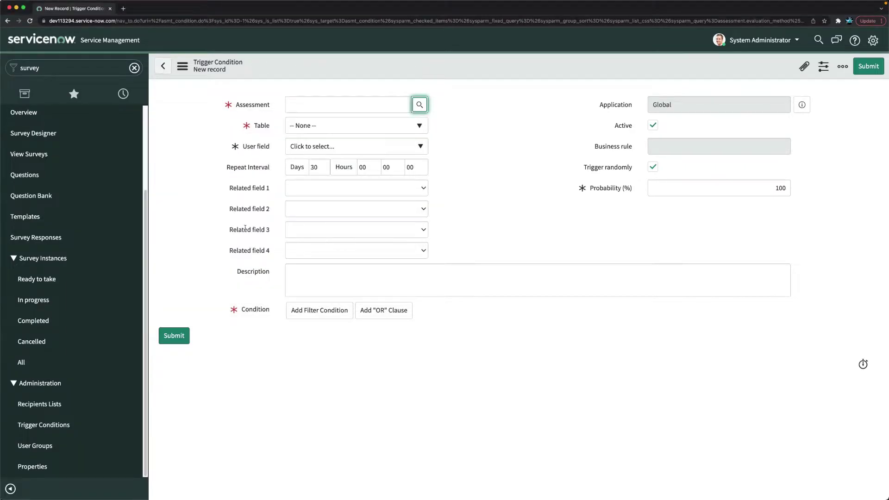
Step: Set the trigger condition's table to Incident [incident] and its user field to Caller
{"action": "left_click", "coordinate": [317, 128]}
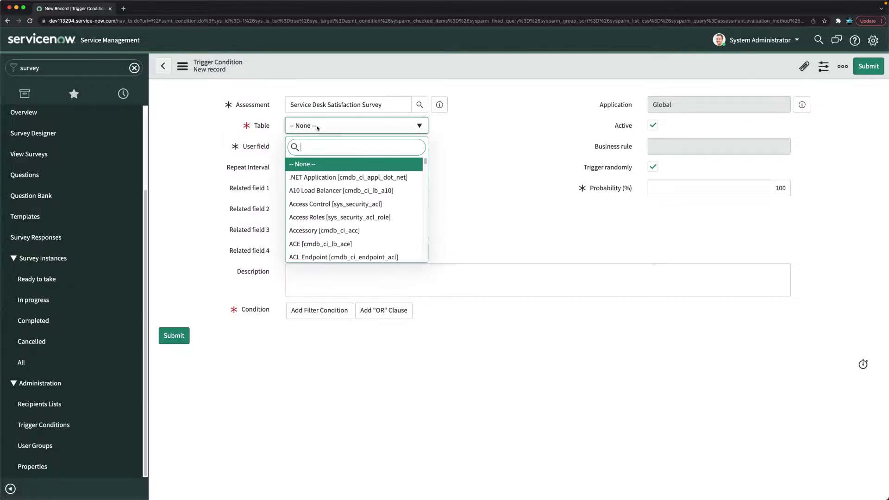
{"action": "type", "text": "incident"}
{"action": "left_click", "coordinate": [344, 164]}
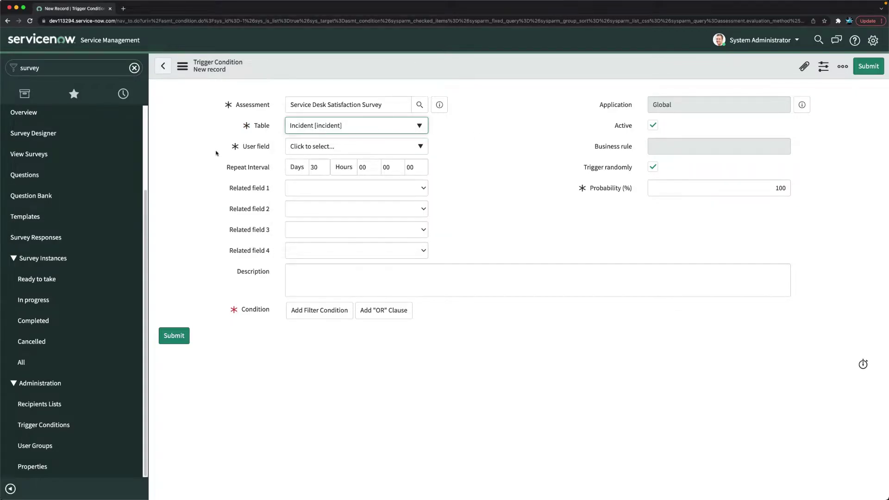
{"action": "left_click", "coordinate": [309, 147]}
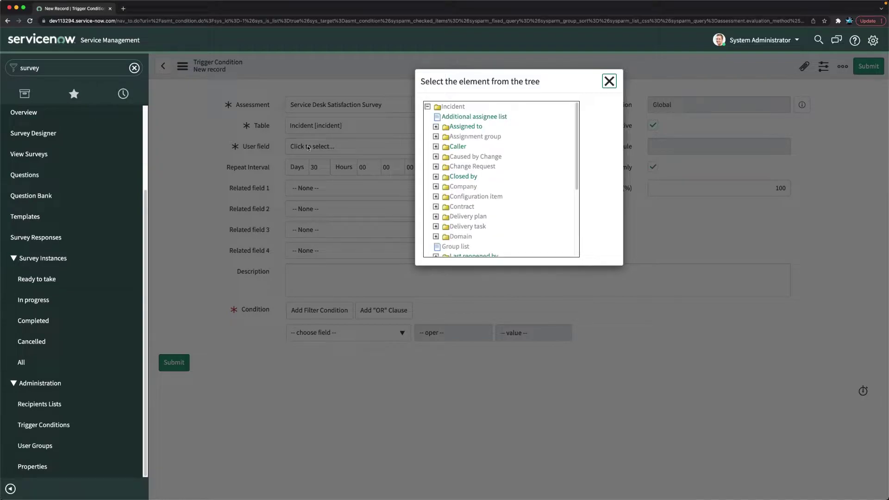
{"action": "left_click", "coordinate": [457, 147]}
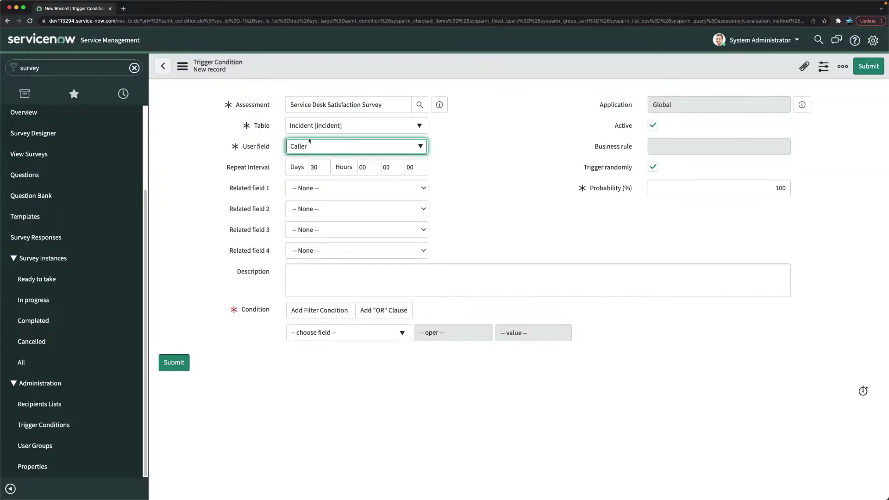
{"action": "left_click", "coordinate": [513, 142]}
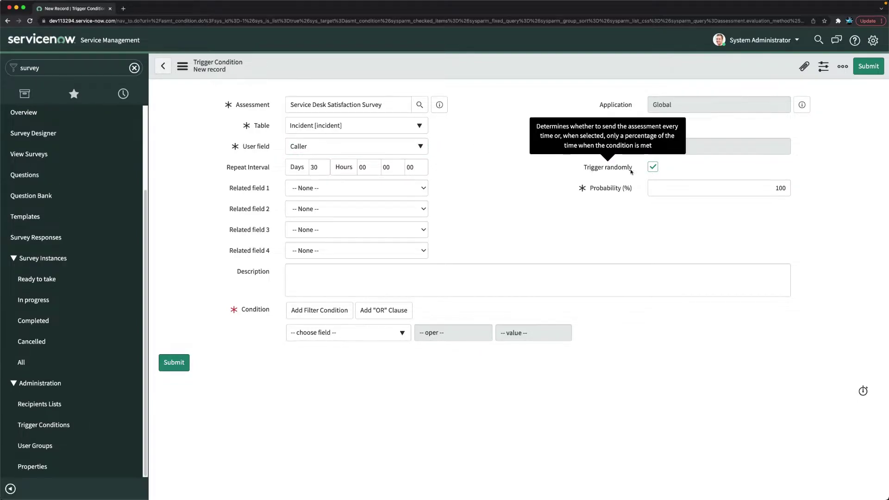
{"action": "left_click", "coordinate": [482, 184]}
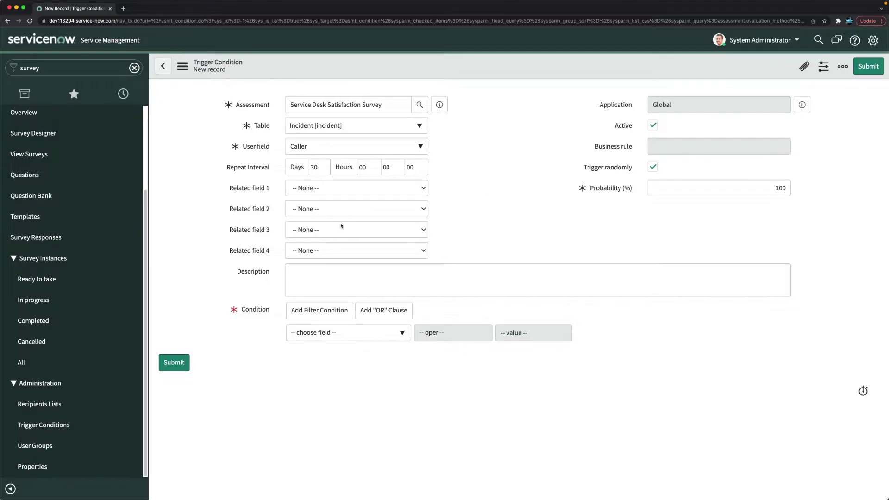
Step: Define the first filter condition as Assignment group is Network
{"action": "left_click", "coordinate": [336, 337]}
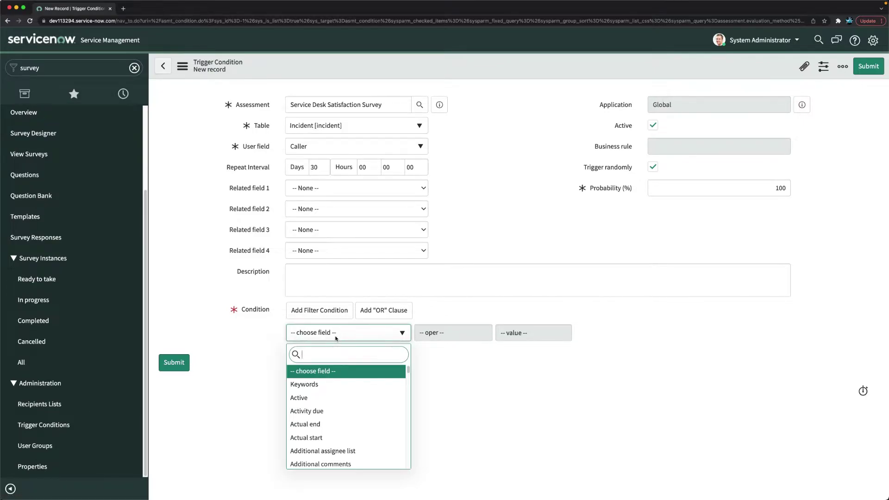
{"action": "type", "text": "ass"}
{"action": "key", "text": "Down"}
{"action": "key", "text": "Down"}
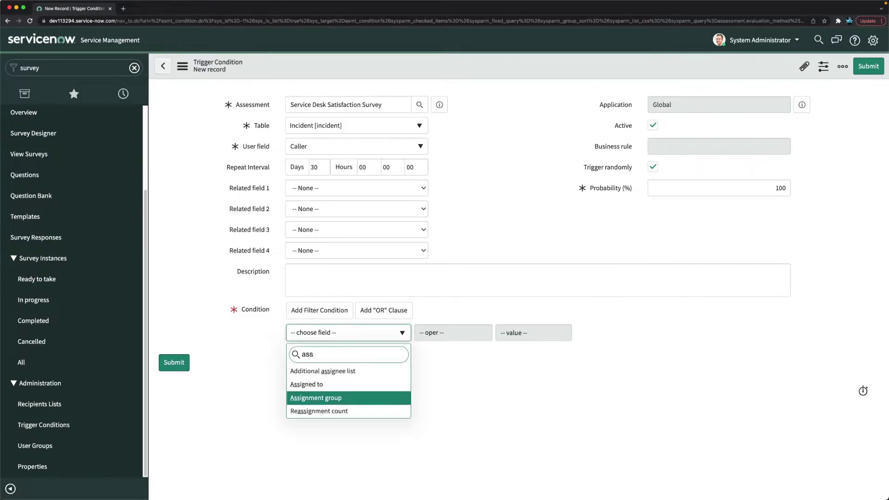
{"action": "key", "text": "Return"}
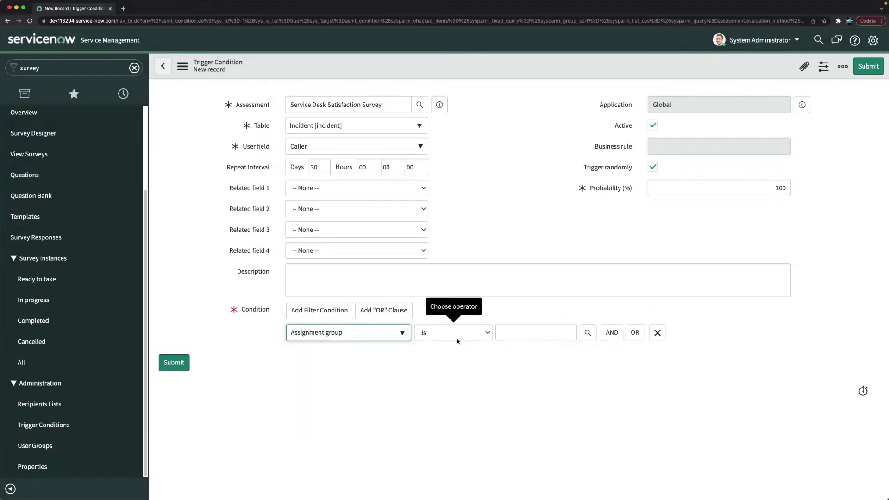
{"action": "key", "text": "Tab"}
{"action": "key", "text": "space"}
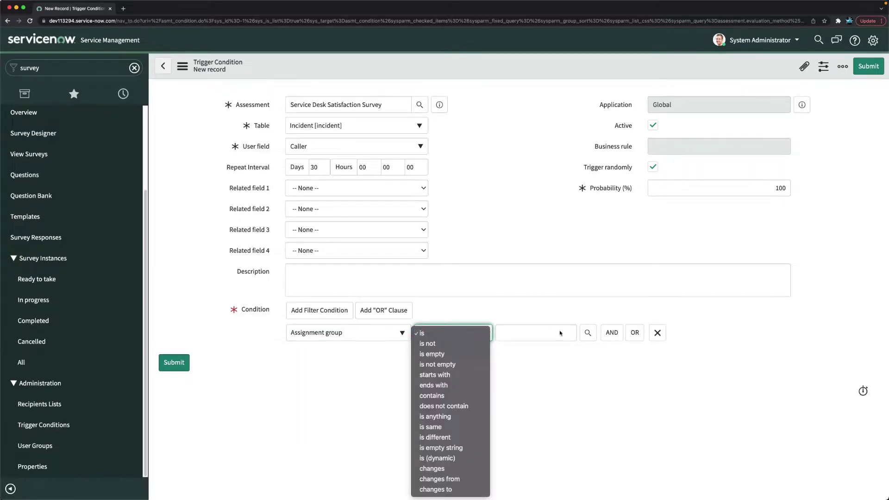
{"action": "key", "text": "Return"}
{"action": "left_click", "coordinate": [543, 331]}
{"action": "type", "text": "net"}
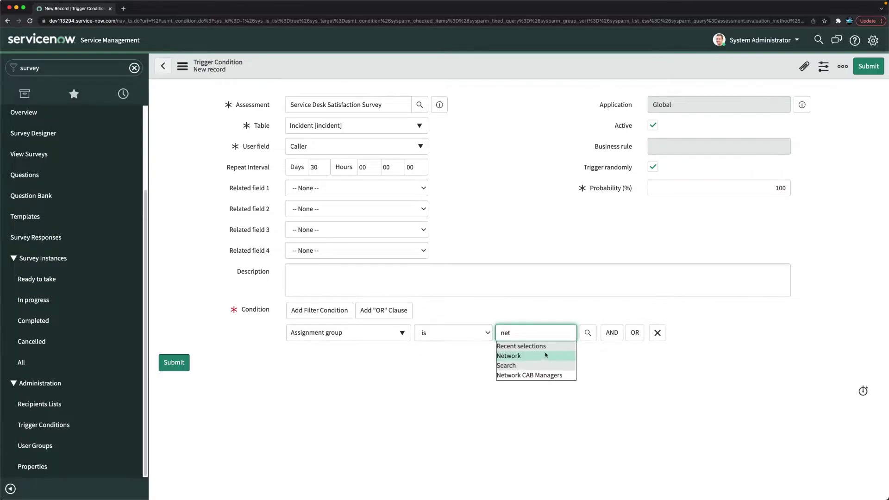
{"action": "left_click", "coordinate": [527, 354]}
{"action": "left_click", "coordinate": [523, 222]}
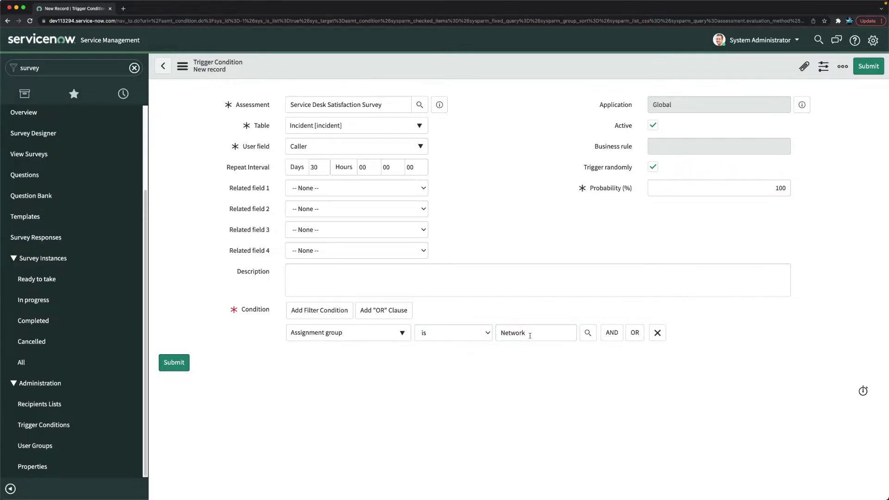
Step: Add a second required condition, joined with AND, specifying that State is Resolved
{"action": "left_click", "coordinate": [611, 332]}
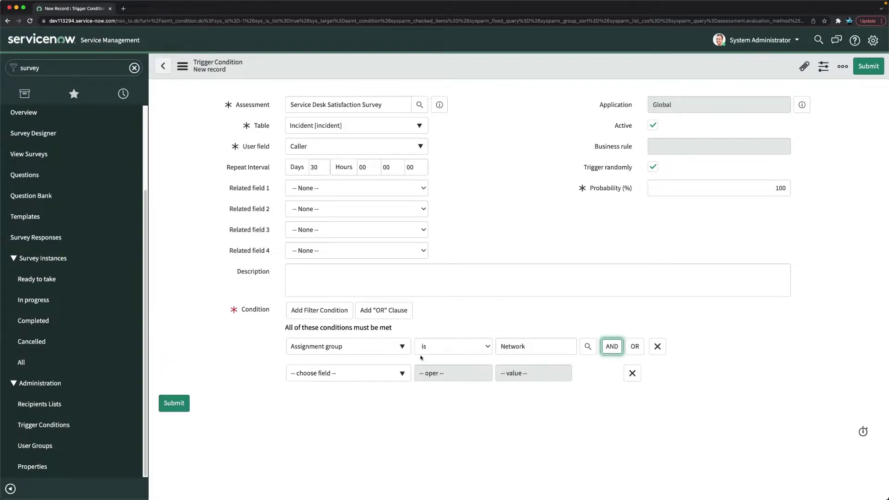
{"action": "left_click", "coordinate": [317, 374]}
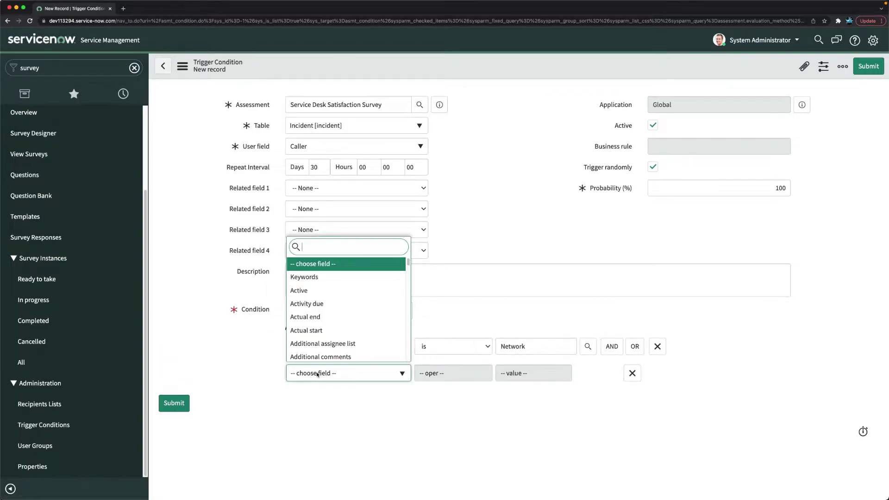
{"action": "type", "text": "state"}
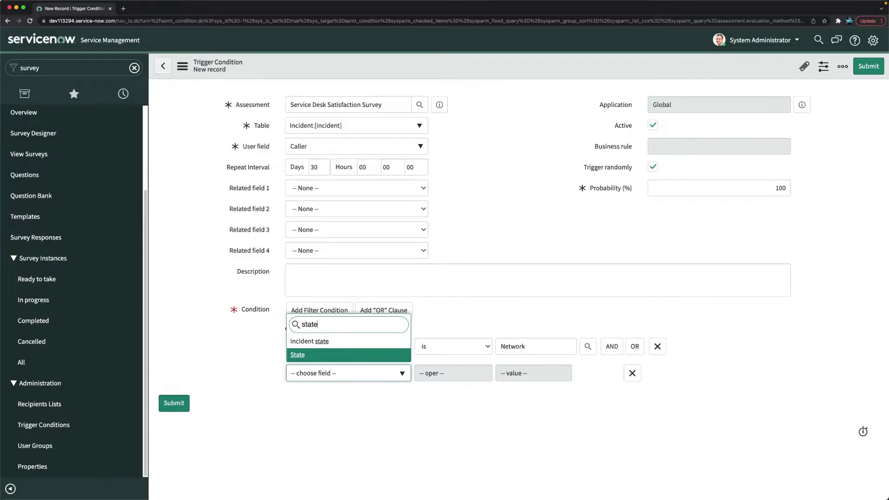
{"action": "key", "text": "Return"}
{"action": "left_click", "coordinate": [456, 377]}
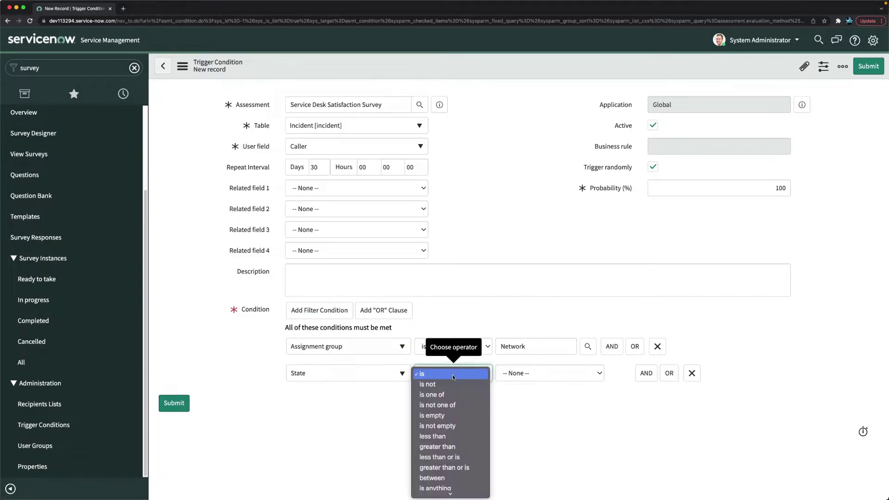
{"action": "left_click", "coordinate": [555, 374]}
{"action": "left_click", "coordinate": [514, 415]}
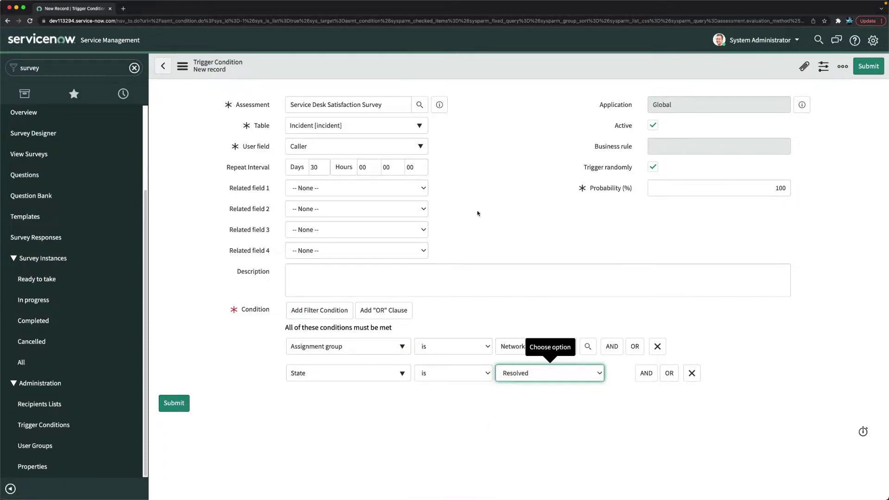
Step: Save the new trigger condition record for the Service Desk Satisfaction Survey
{"action": "left_click", "coordinate": [477, 213]}
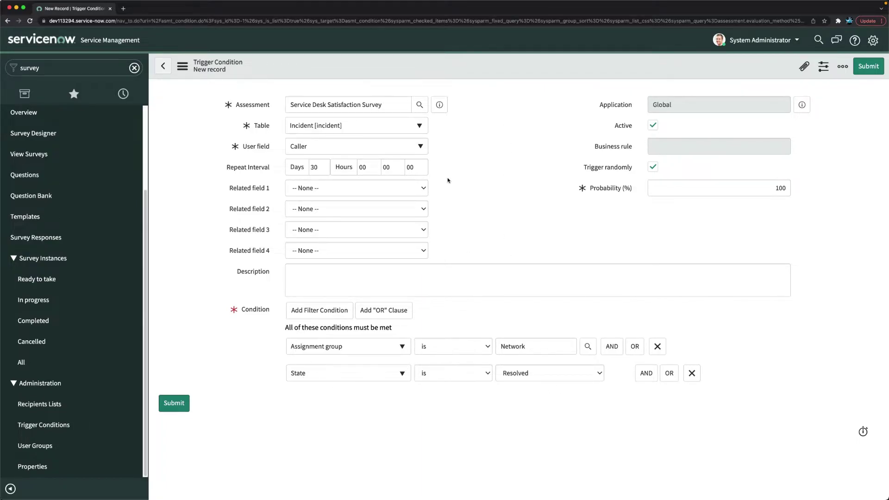
{"action": "right_click", "coordinate": [456, 65]}
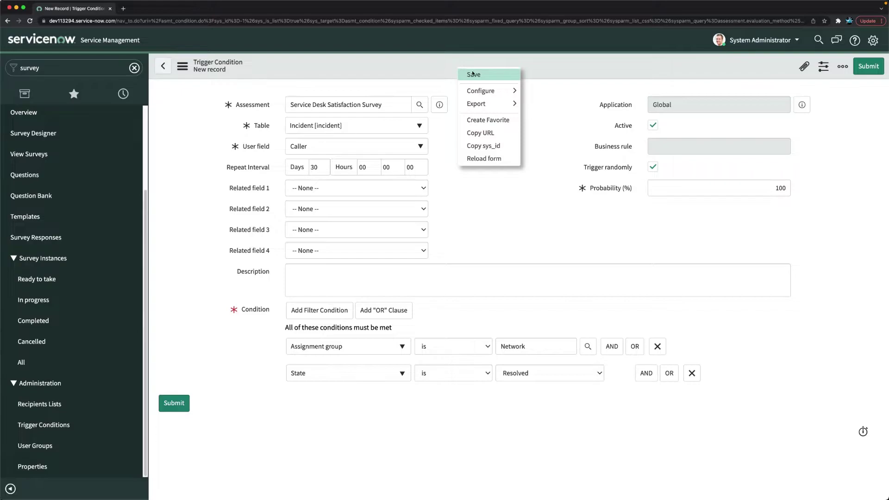
{"action": "left_click", "coordinate": [472, 75]}
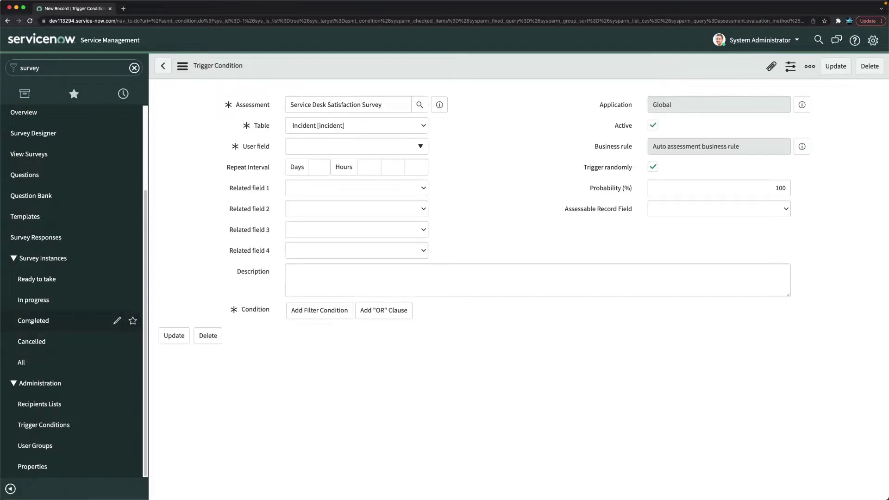
Step: Return to the Trigger Conditions list and view the ITSM Demo Survey condition's record in a separate browser tab
{"action": "left_click", "coordinate": [28, 428]}
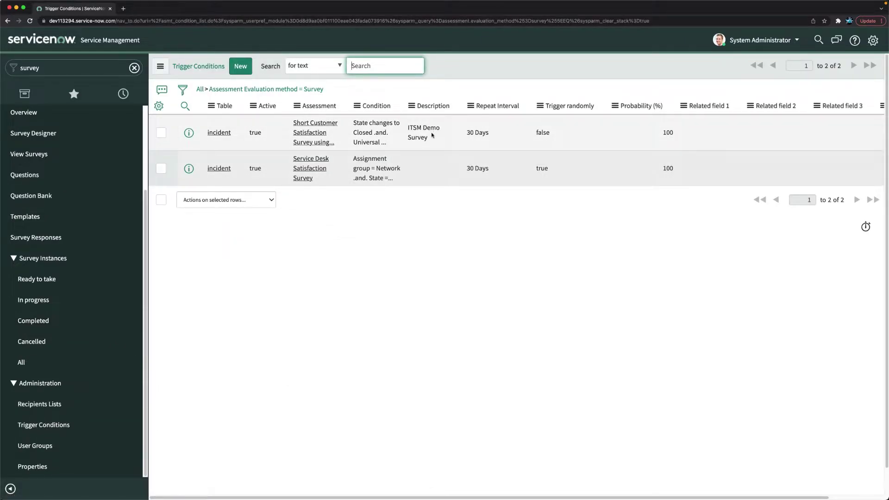
{"action": "left_click", "coordinate": [219, 134], "text": "super"}
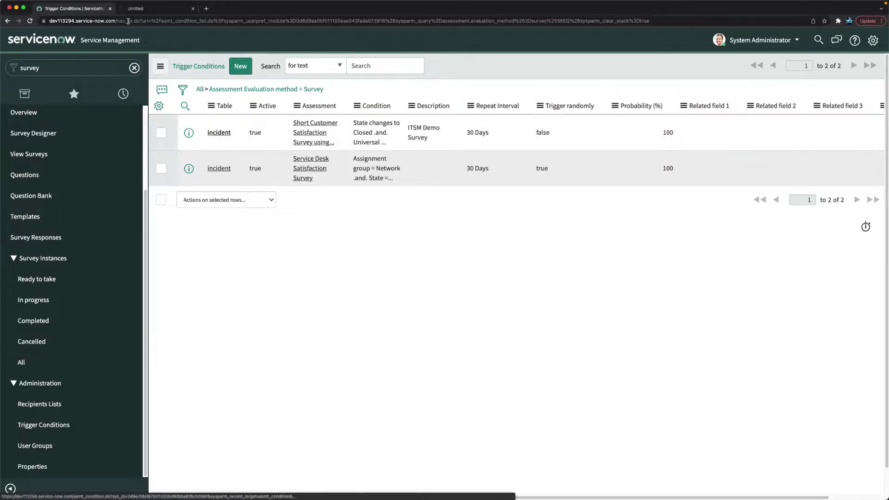
{"action": "left_click", "coordinate": [157, 8]}
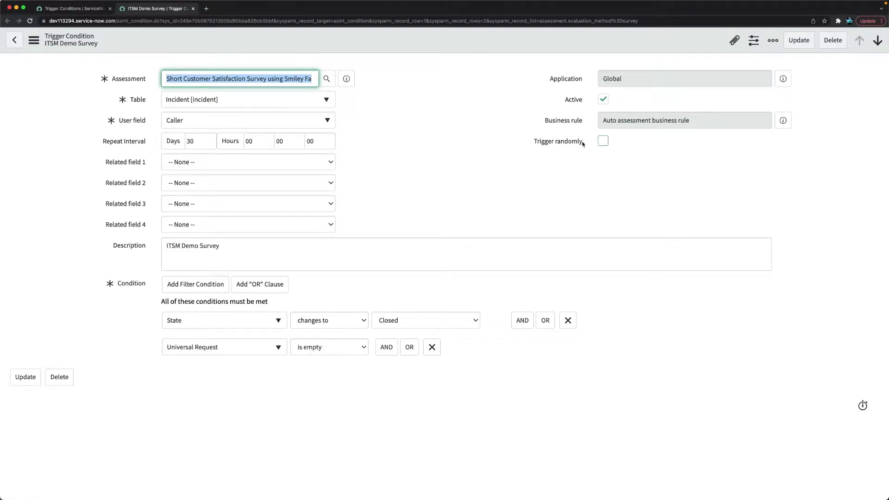
Step: Open the Service Desk Satisfaction Survey trigger condition from the Trigger Conditions list and disable its random triggering
{"action": "left_click", "coordinate": [70, 8]}
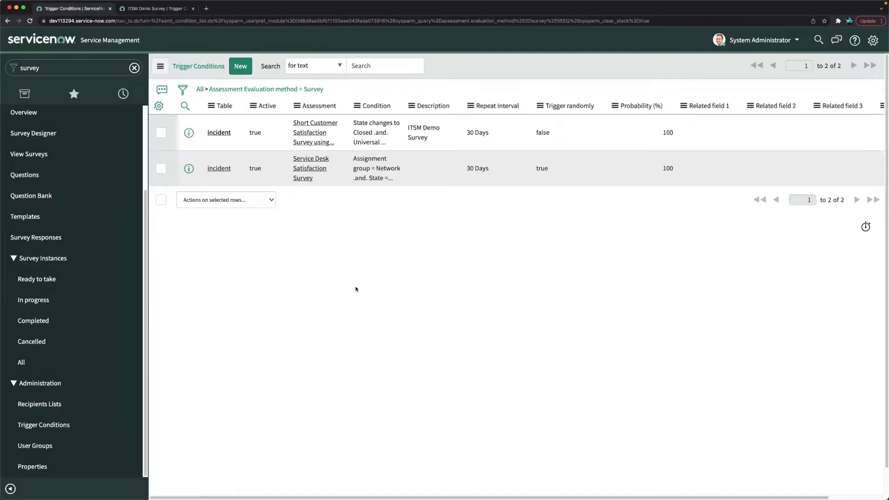
{"action": "left_click", "coordinate": [220, 168]}
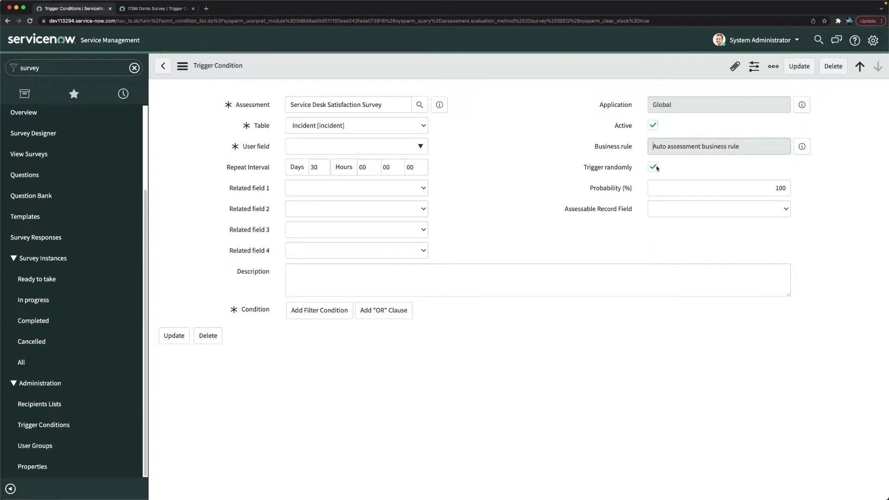
{"action": "left_click", "coordinate": [653, 167]}
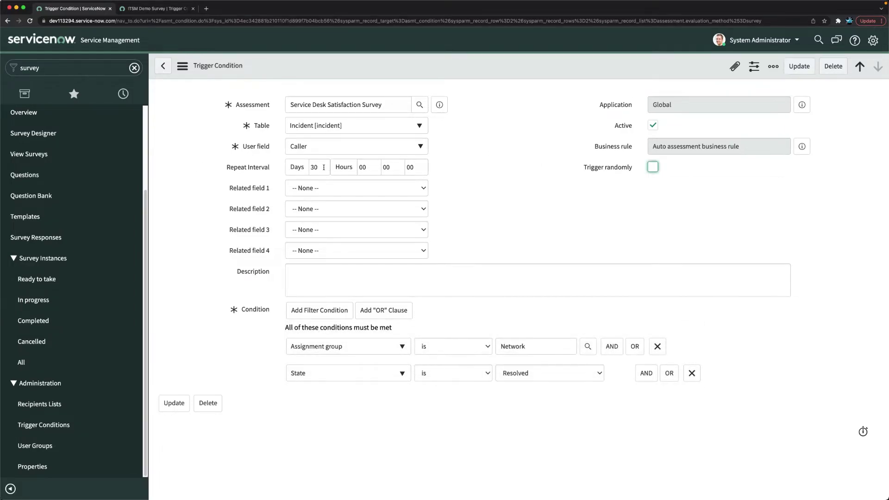
Step: Set the trigger condition's repeat interval to 1 day with zero hours, minutes and seconds, and save the record
{"action": "left_click_drag", "start_coordinate": [323, 166], "coordinate": [301, 167]}
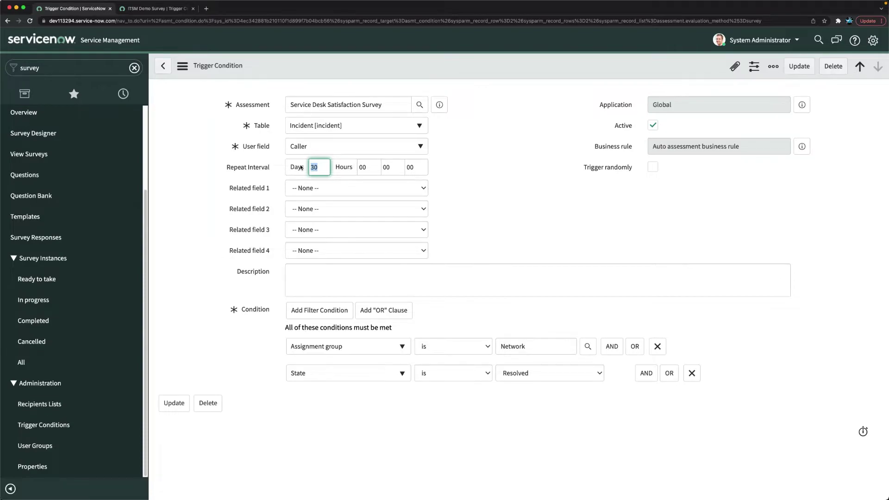
{"action": "type", "text": "0"}
{"action": "left_click", "coordinate": [367, 168]}
{"action": "left_click", "coordinate": [416, 169]}
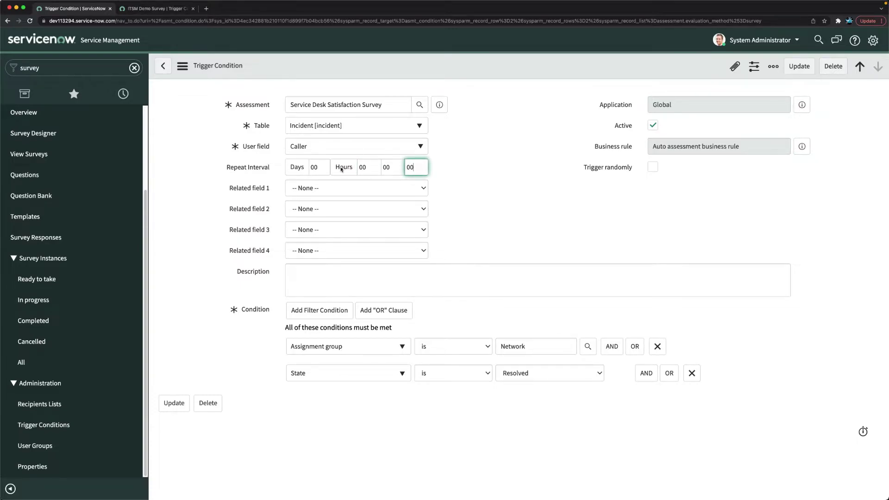
{"action": "left_click", "coordinate": [325, 167]}
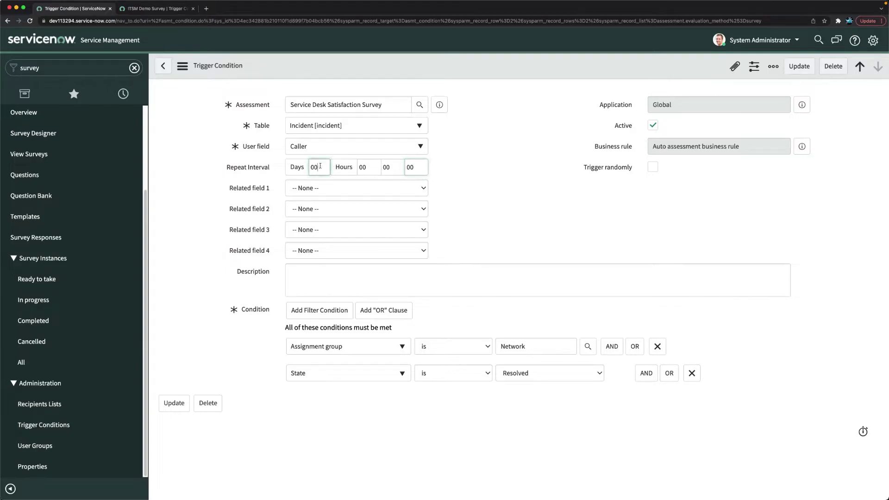
{"action": "left_click", "coordinate": [509, 181]}
{"action": "right_click", "coordinate": [463, 70]}
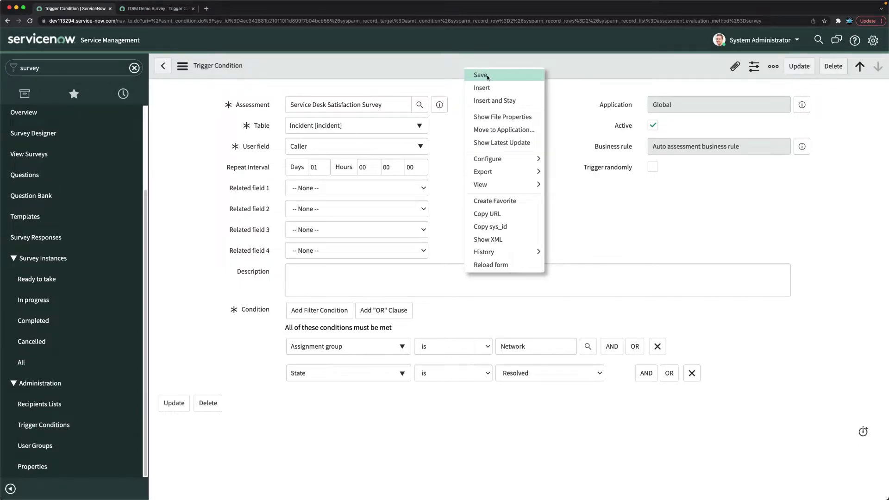
{"action": "left_click", "coordinate": [481, 75]}
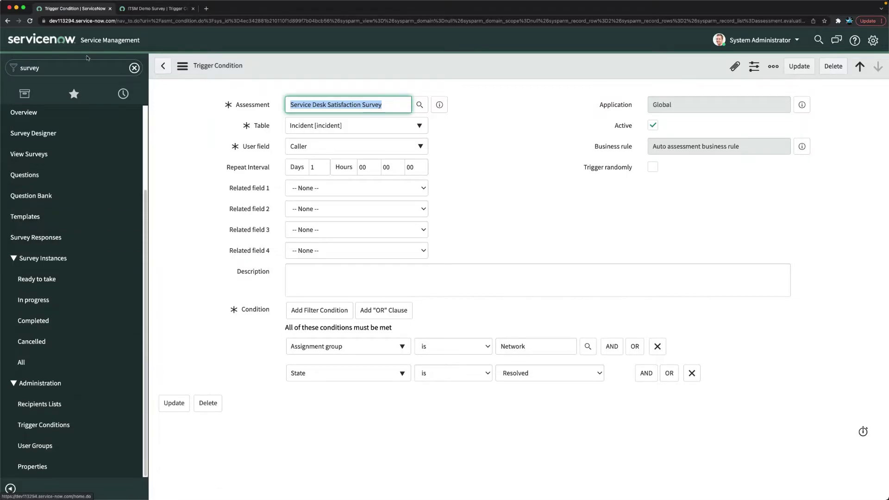
Step: Filter the application navigator for incident modules
{"action": "left_click", "coordinate": [73, 67]}
{"action": "type", "text": "incident"}
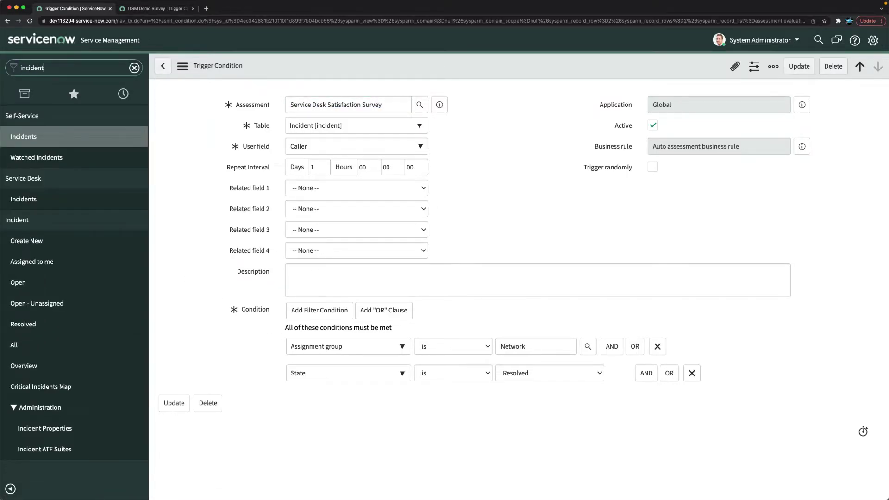
{"action": "left_click", "coordinate": [27, 240], "text": "super"}
{"action": "left_click", "coordinate": [241, 9]}
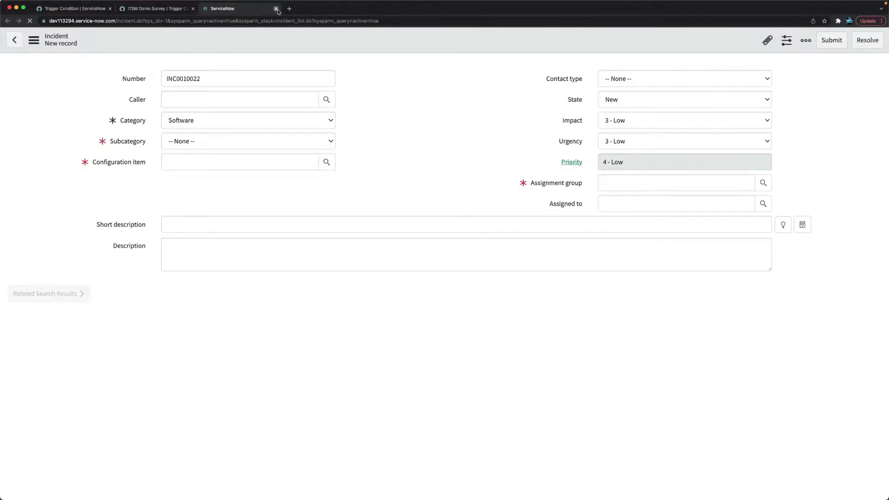
{"action": "left_click", "coordinate": [276, 9]}
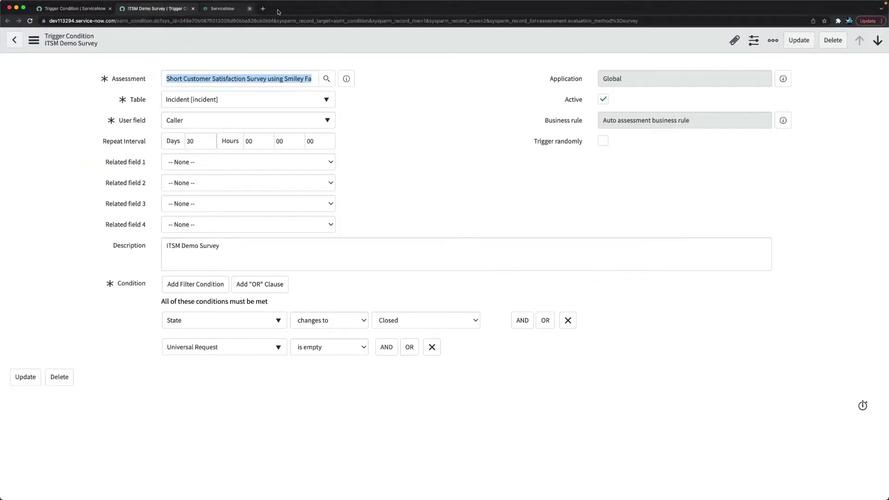
{"action": "left_click", "coordinate": [88, 9]}
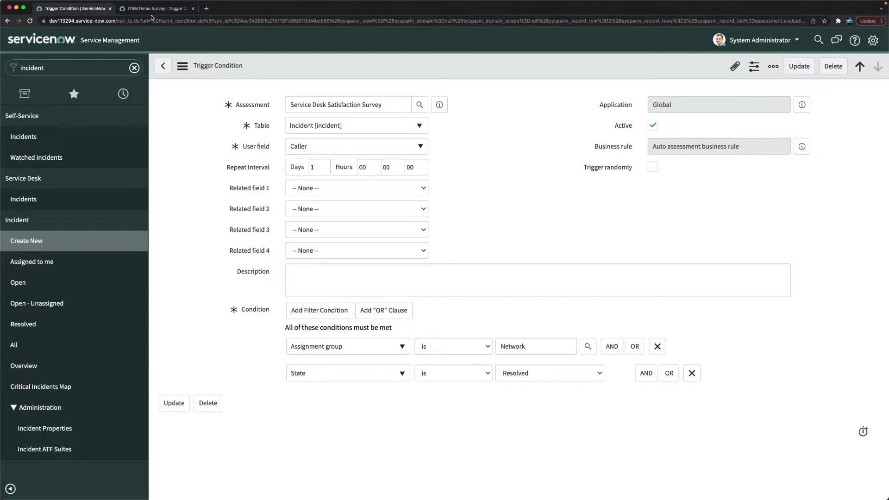
Step: View the open incidents in a separate browser tab and open the Network incident INC0010021
{"action": "left_click", "coordinate": [18, 282], "text": "super"}
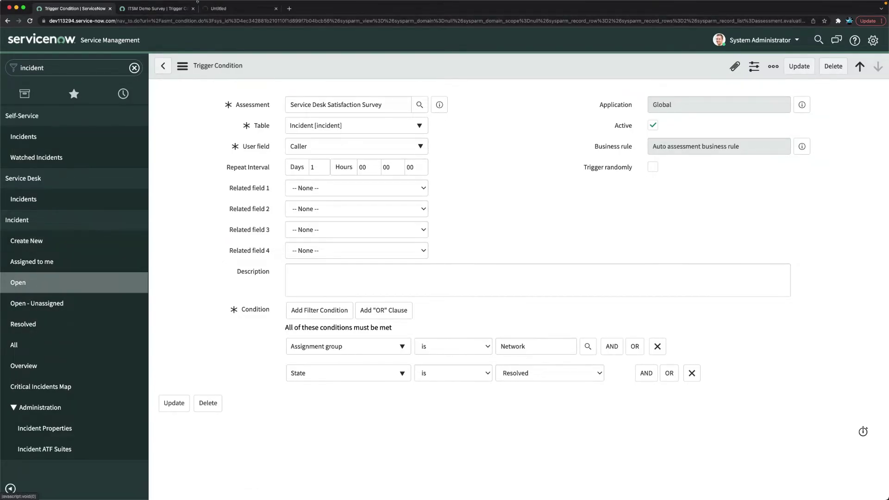
{"action": "left_click", "coordinate": [217, 8]}
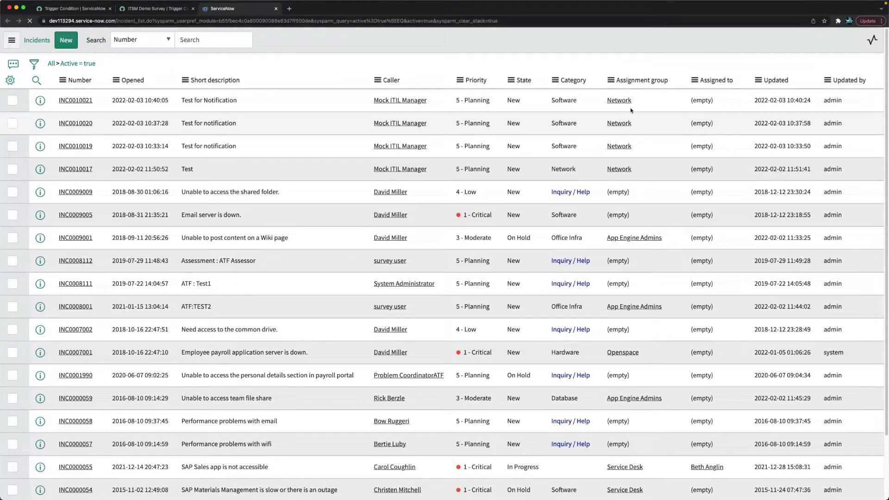
{"action": "left_click", "coordinate": [78, 101]}
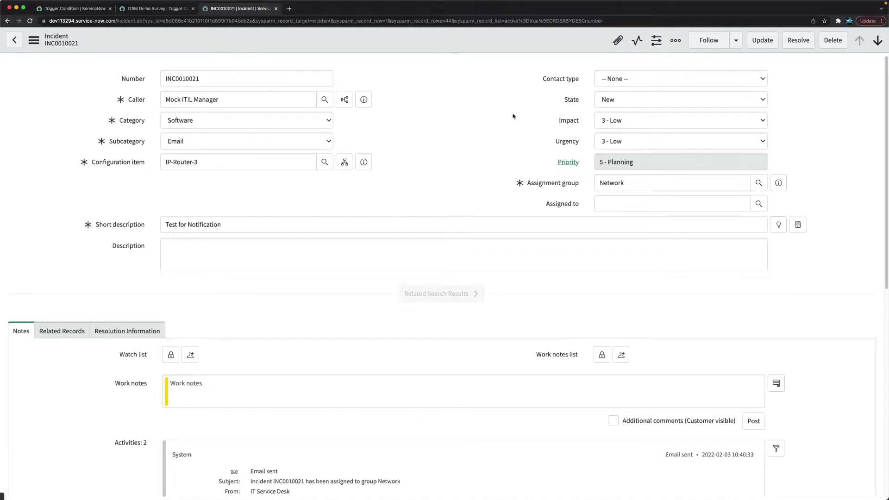
Step: Start resolving the incident and assign it to the first user offered in the Assigned to lookup
{"action": "left_click", "coordinate": [792, 43]}
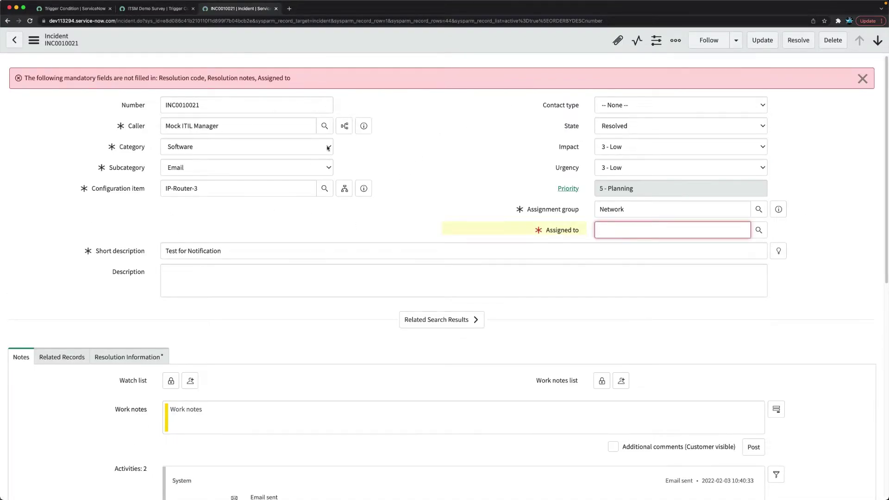
{"action": "left_click", "coordinate": [758, 230]}
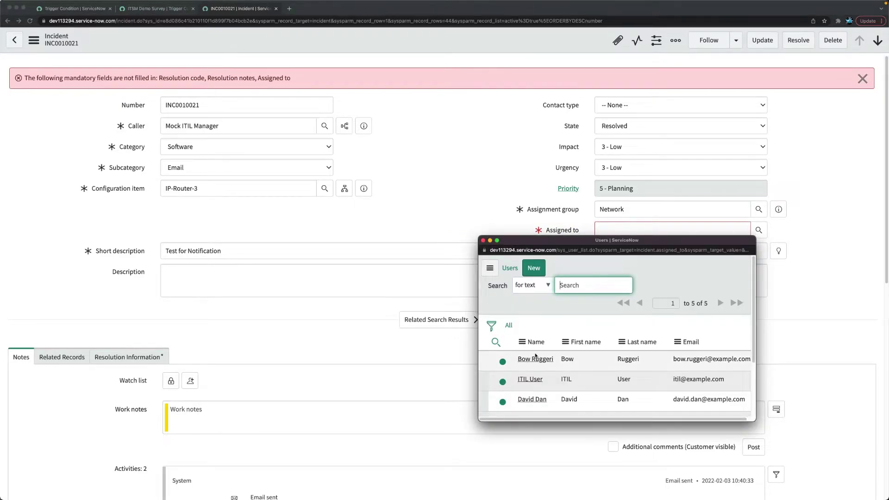
{"action": "left_click", "coordinate": [535, 359]}
Step: Enter the resolution code Solved (Permanently) and the resolution notes "test", and save the incident
{"action": "scroll", "coordinate": [111, 222], "scroll_direction": "down", "scroll_amount": 3}
{"action": "left_click", "coordinate": [115, 229]}
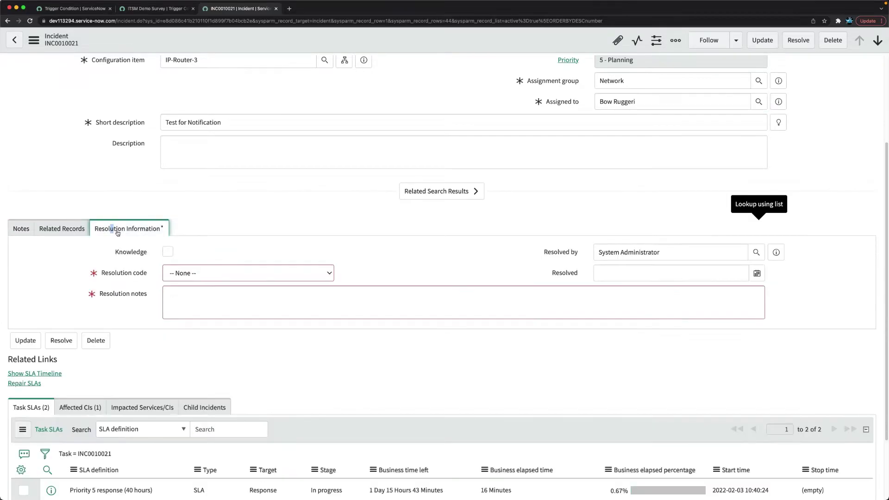
{"action": "left_click", "coordinate": [218, 278]}
{"action": "left_click", "coordinate": [201, 296]}
{"action": "left_click", "coordinate": [188, 295]}
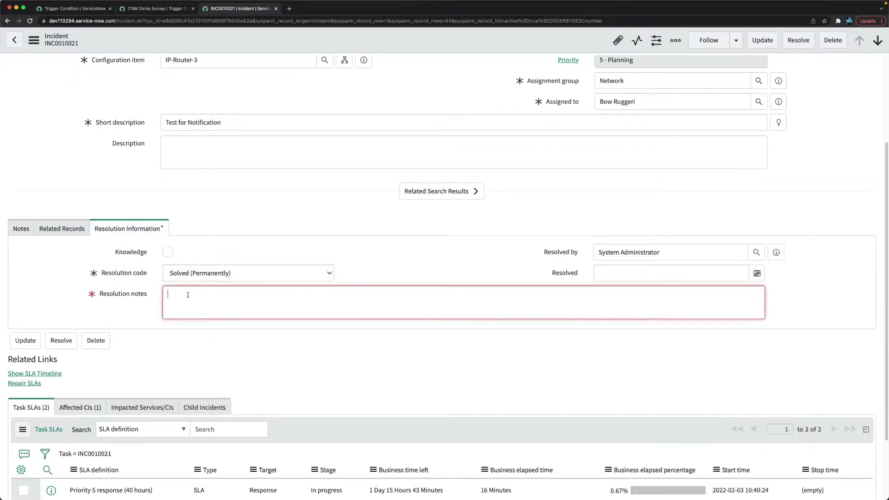
{"action": "left_click", "coordinate": [285, 249]}
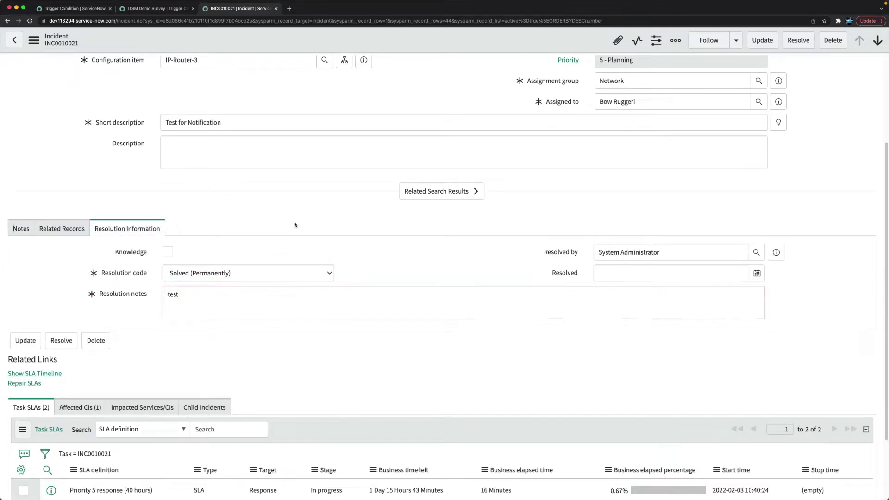
{"action": "right_click", "coordinate": [395, 47]}
{"action": "left_click", "coordinate": [416, 51]}
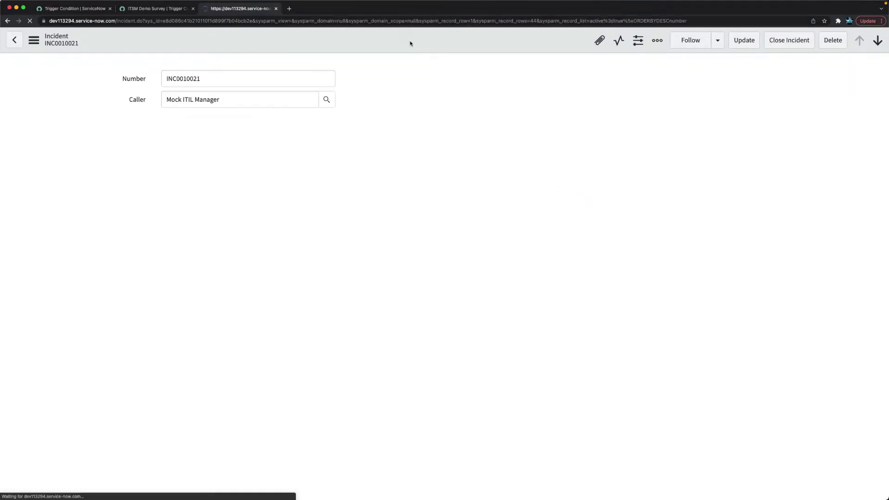
Step: Find the system's Emails log through the navigator and view it in a separate browser tab
{"action": "left_click", "coordinate": [60, 11]}
{"action": "left_click", "coordinate": [55, 72]}
{"action": "type", "text": "em"}
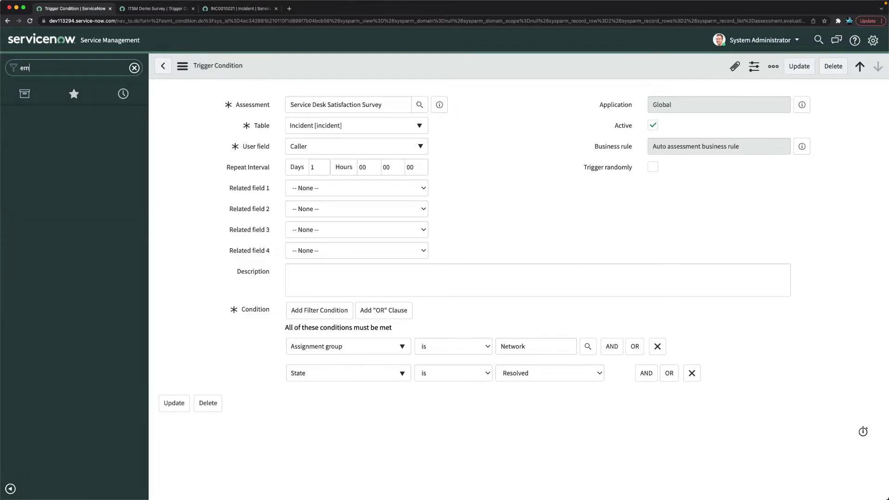
{"action": "type", "text": ",aiails"}
{"action": "left_click", "coordinate": [19, 136], "text": "super"}
{"action": "left_click", "coordinate": [314, 11]}
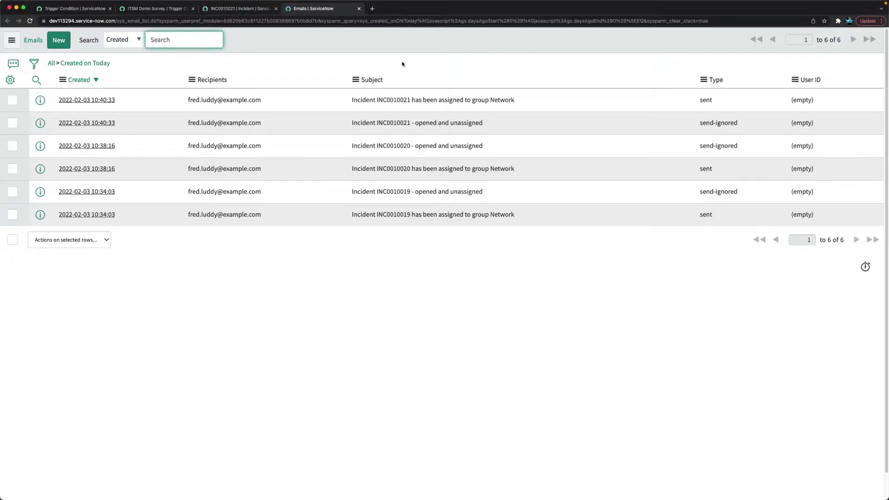
Step: Refresh the list of emails created today repeatedly to check for a survey email to the incident's caller
{"action": "left_click", "coordinate": [96, 68]}
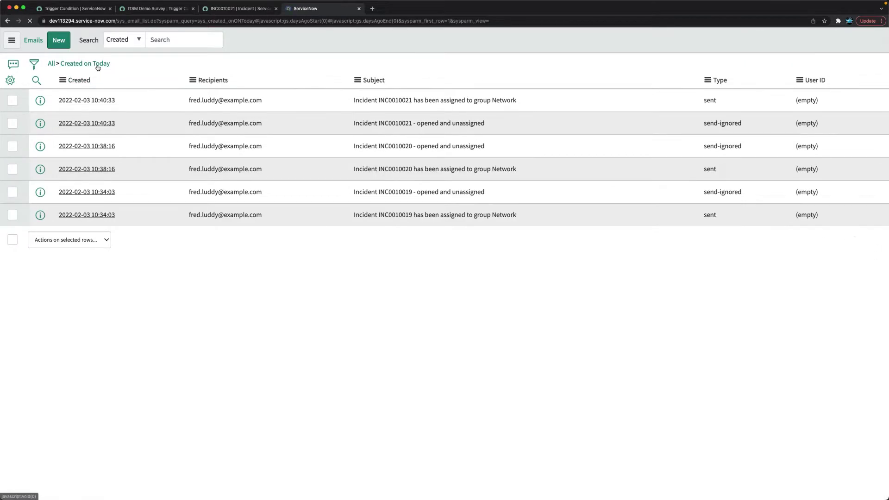
{"action": "left_click", "coordinate": [97, 67]}
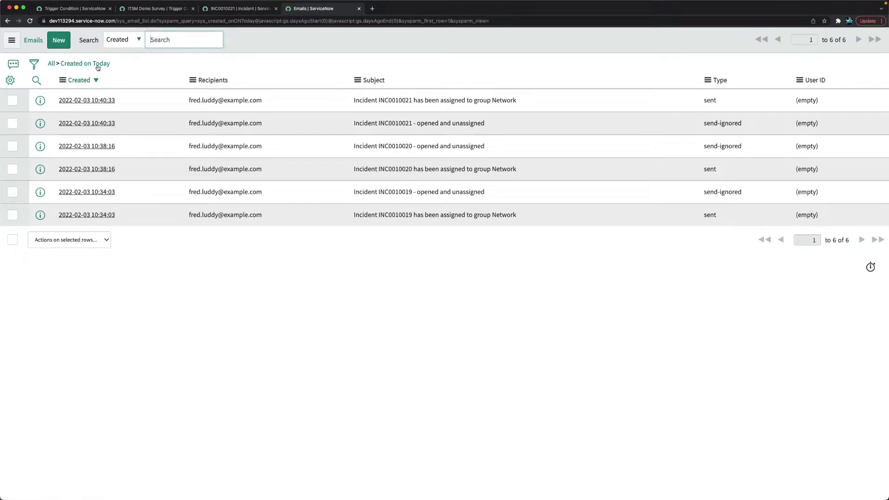
{"action": "left_click", "coordinate": [96, 66]}
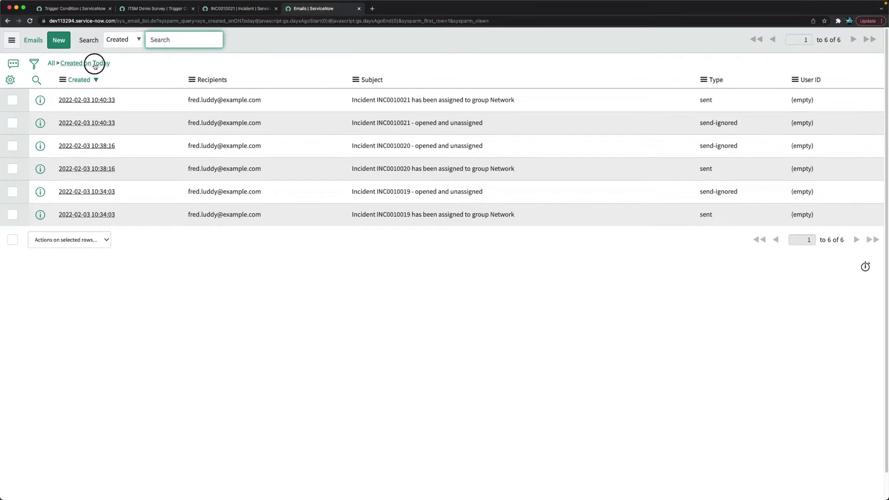
{"action": "left_click", "coordinate": [94, 67]}
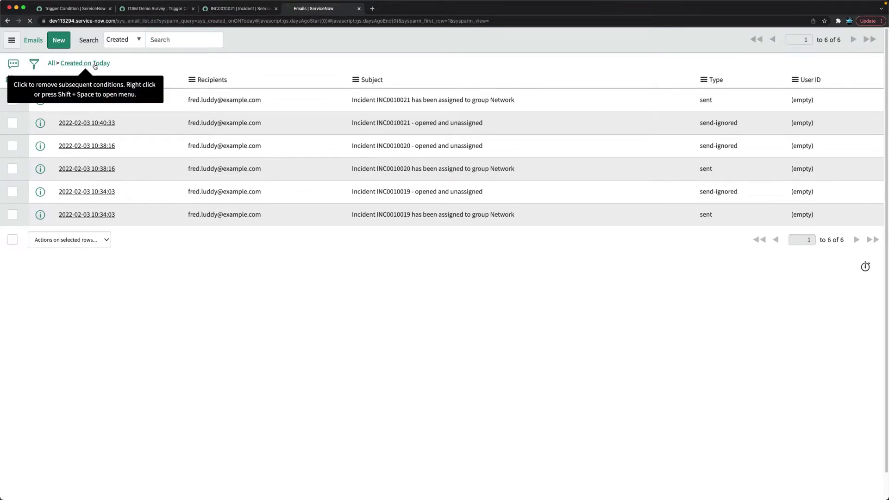
{"action": "left_click", "coordinate": [86, 66]}
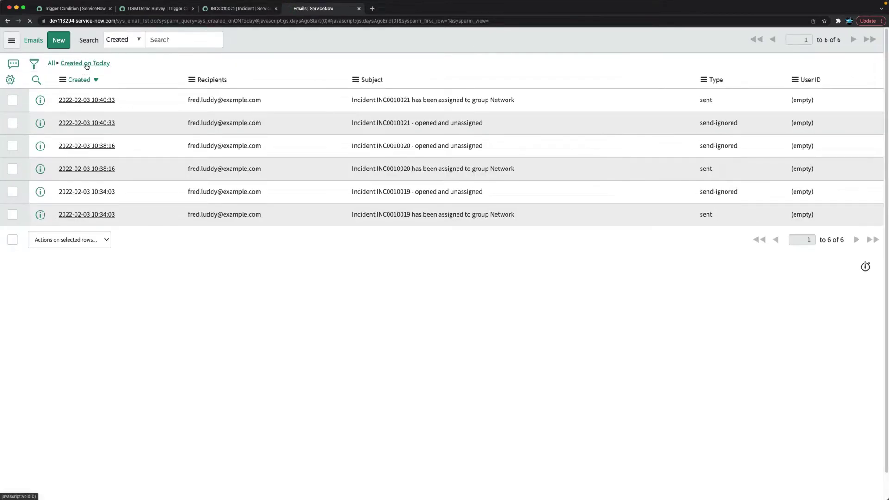
{"action": "left_click", "coordinate": [87, 66]}
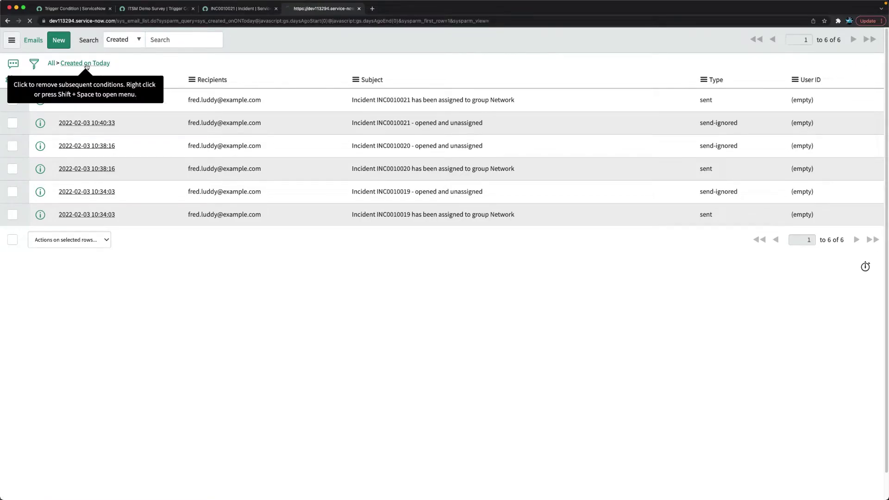
{"action": "left_click", "coordinate": [87, 66]}
{"action": "left_click", "coordinate": [86, 66]}
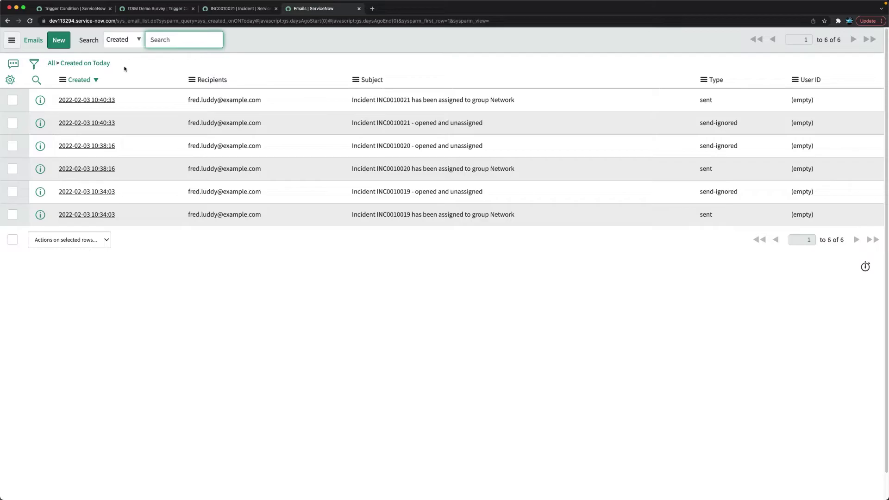
Step: Close the ITSM Demo Survey trigger condition's tab and return to the Service Desk Satisfaction Survey condition to review its settings
{"action": "left_click", "coordinate": [231, 9]}
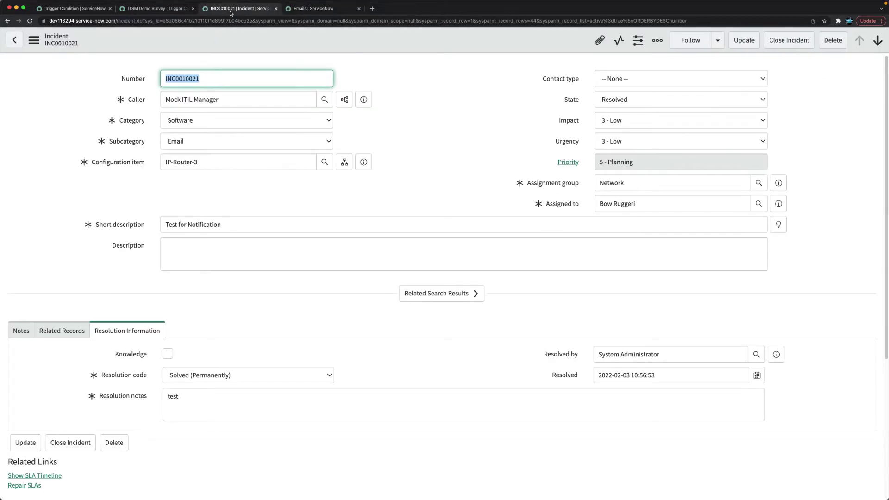
{"action": "left_click", "coordinate": [135, 8]}
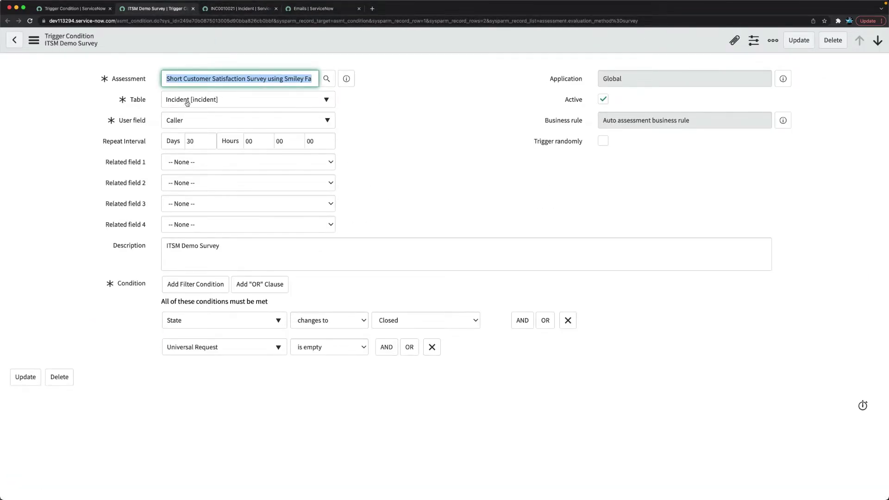
{"action": "left_click", "coordinate": [445, 109]}
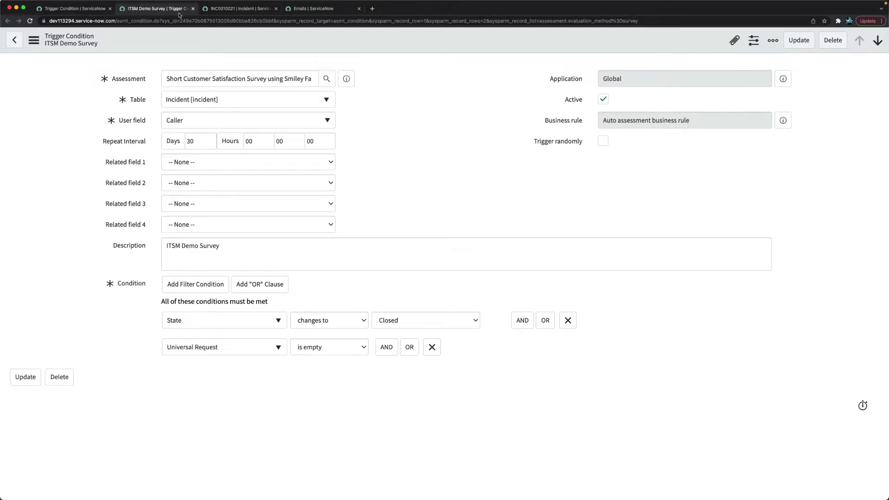
{"action": "left_click", "coordinate": [193, 8]}
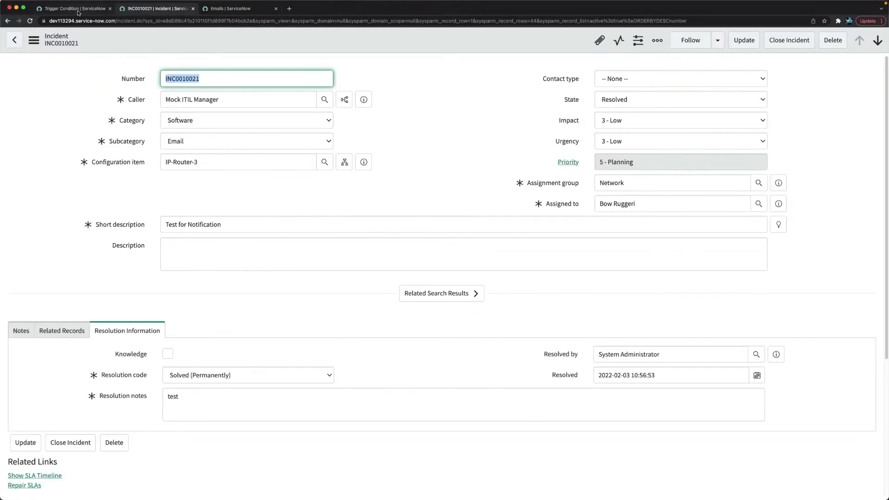
{"action": "left_click", "coordinate": [78, 11]}
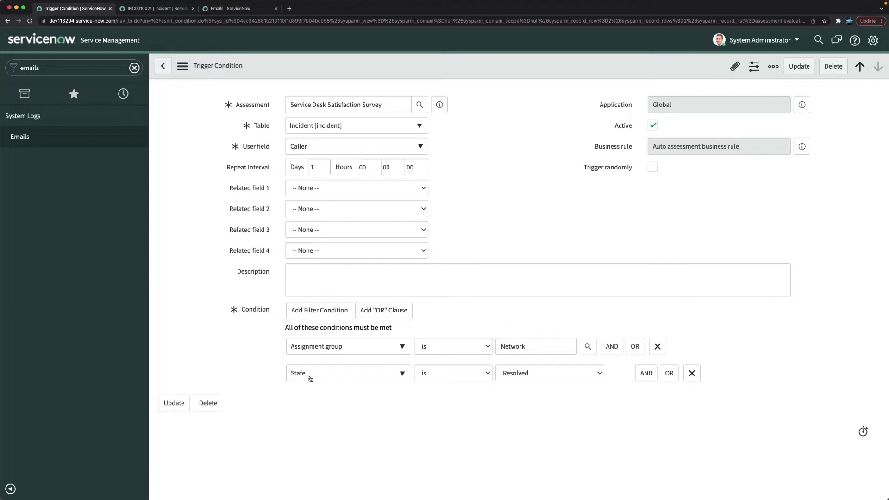
Step: Change the State filter of the trigger condition to "changes to" Resolved and save the record
{"action": "left_click", "coordinate": [458, 374]}
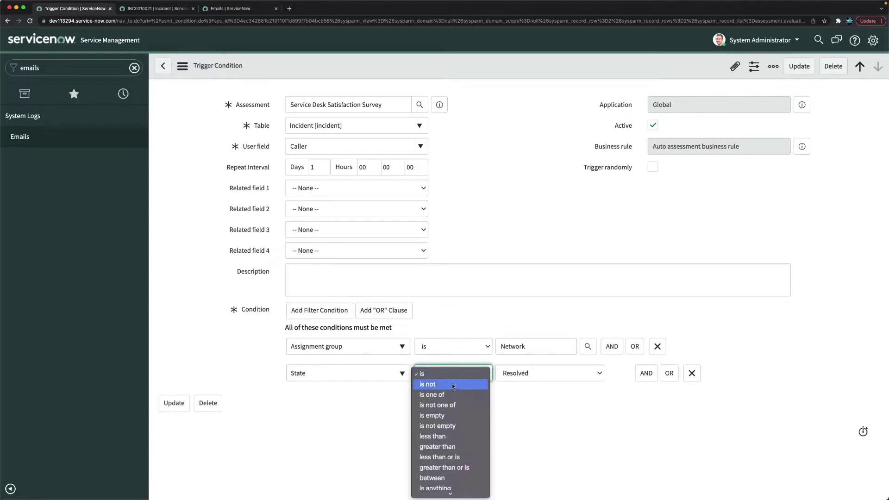
{"action": "scroll", "coordinate": [444, 418], "scroll_direction": "down", "scroll_amount": 3}
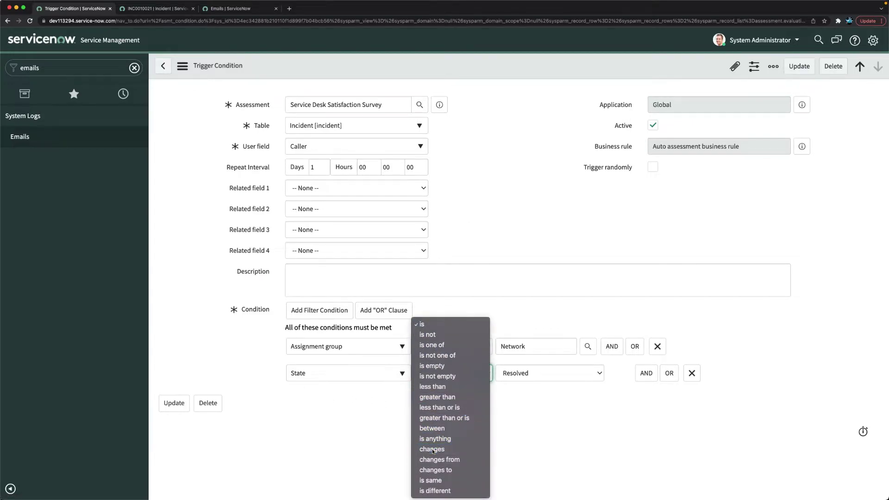
{"action": "left_click", "coordinate": [432, 450]}
{"action": "left_click", "coordinate": [458, 377]}
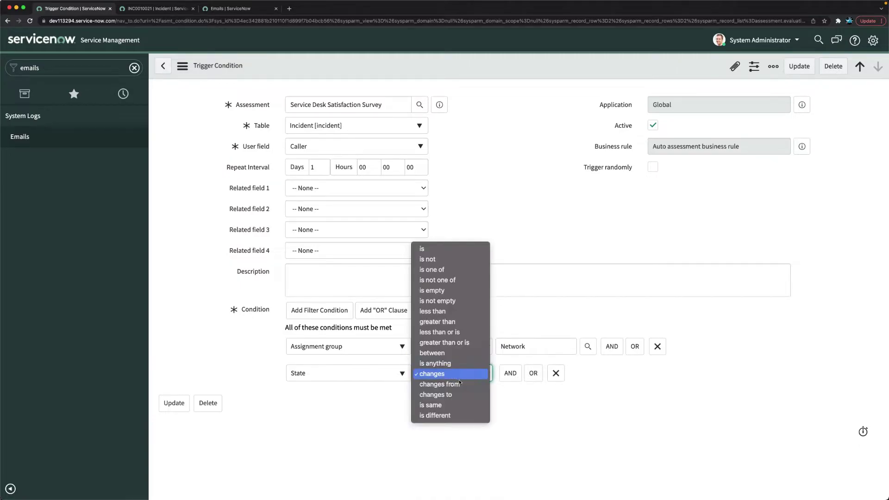
{"action": "left_click", "coordinate": [446, 396]}
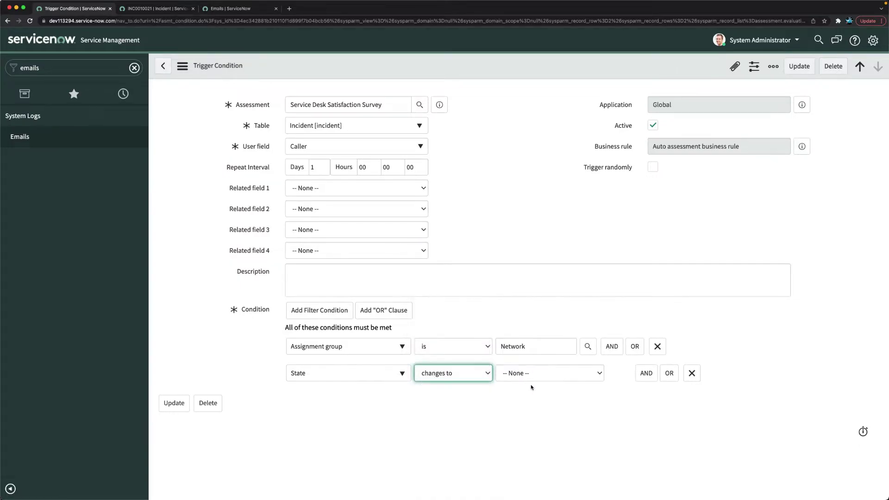
{"action": "left_click", "coordinate": [532, 373]}
{"action": "left_click", "coordinate": [515, 415]}
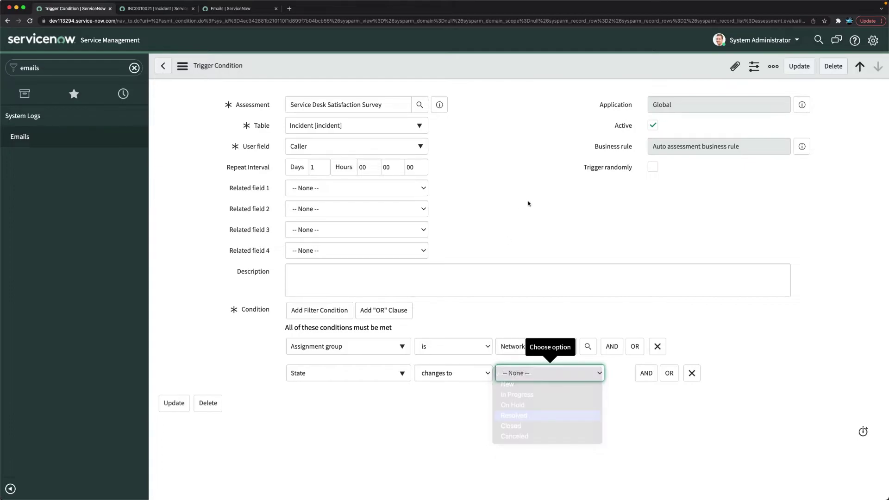
{"action": "right_click", "coordinate": [468, 69]}
{"action": "left_click", "coordinate": [483, 74]}
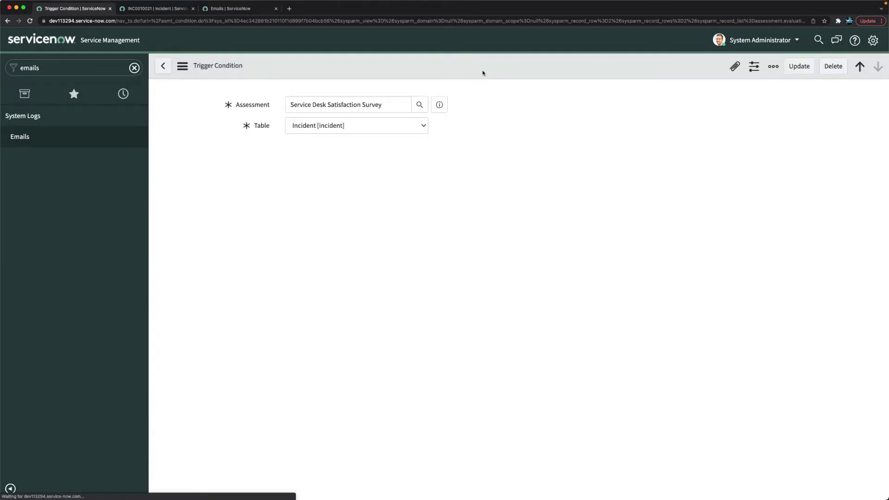
Step: Refresh the list of emails created today to check for a survey email, and return to the resolved incident
{"action": "left_click", "coordinate": [227, 9]}
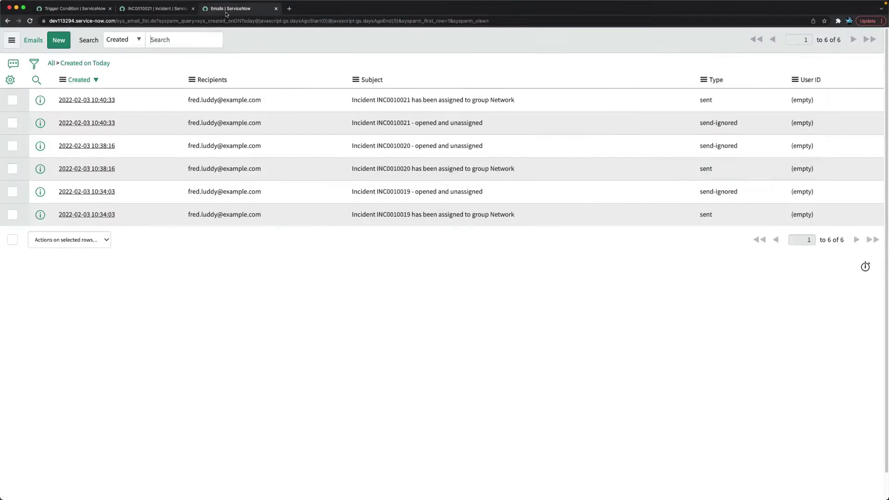
{"action": "left_click", "coordinate": [81, 65]}
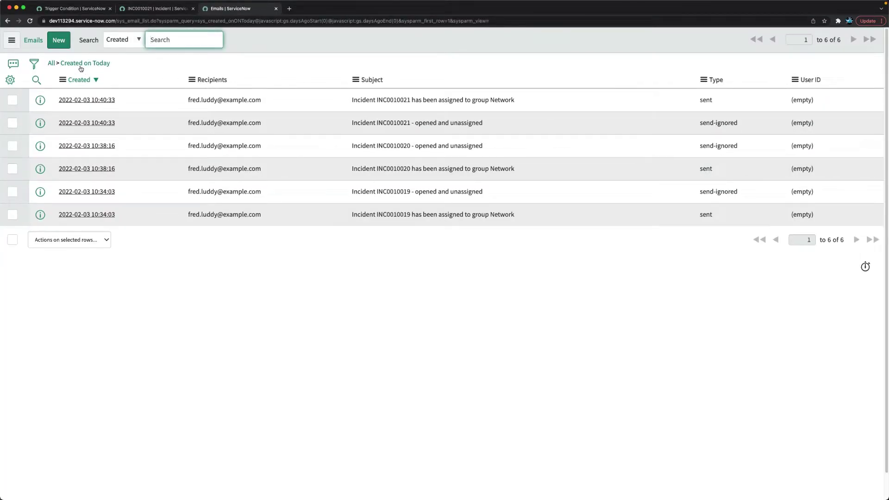
{"action": "left_click", "coordinate": [158, 8]}
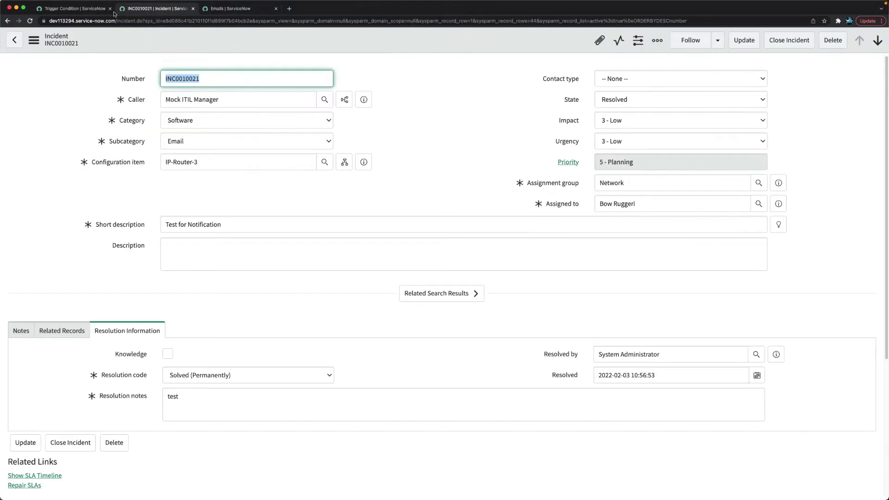
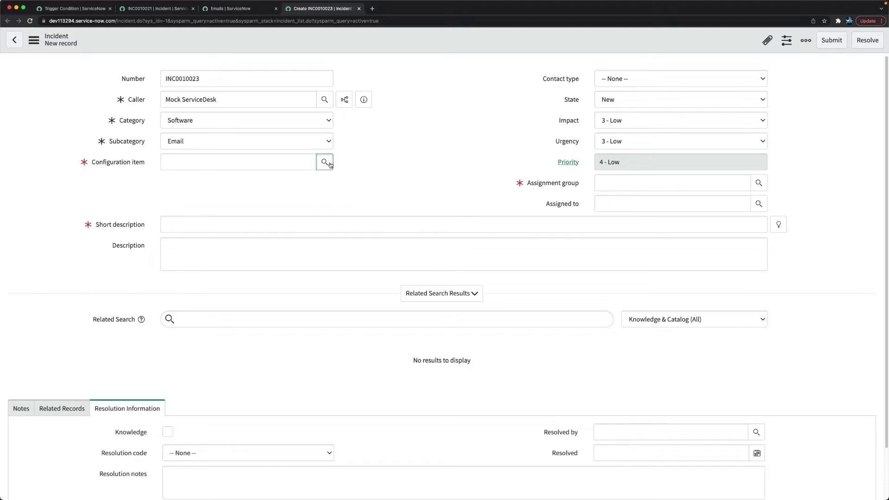
Step: Choose IP-Router-3 as the new incident's configuration item and enter the short description "Test"
{"action": "left_click", "coordinate": [324, 162]}
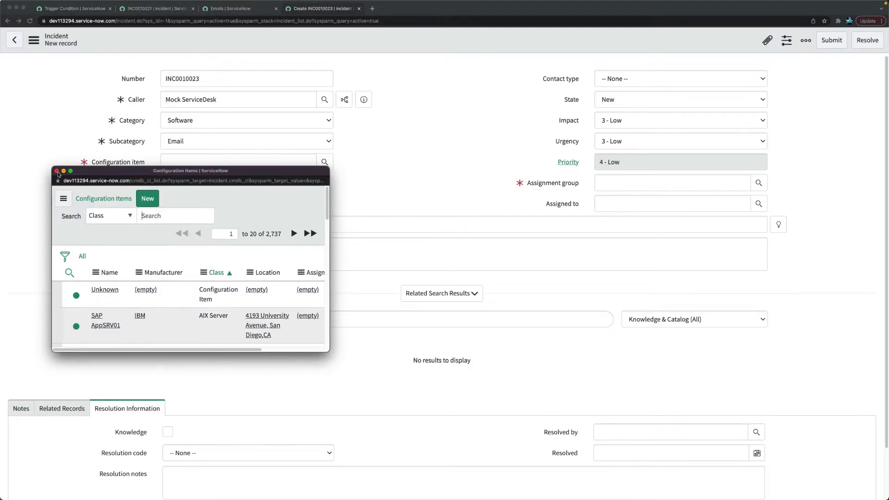
{"action": "left_click", "coordinate": [57, 171]}
{"action": "left_click", "coordinate": [242, 159]}
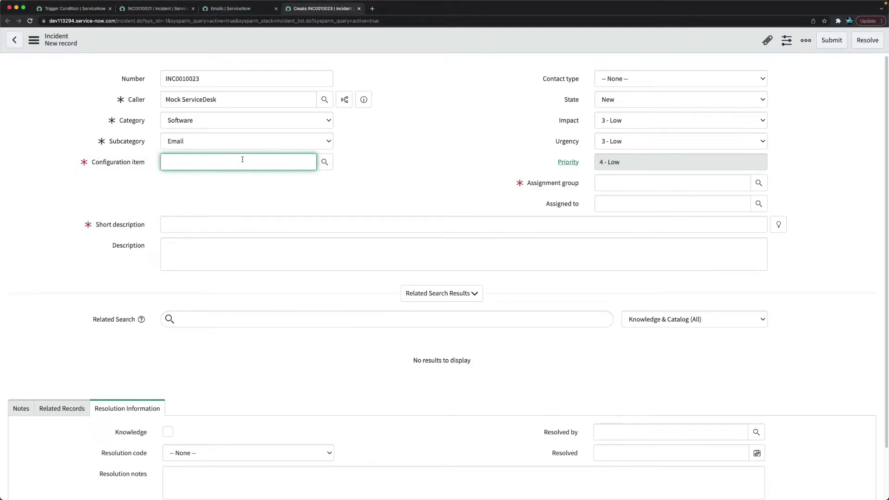
{"action": "left_click", "coordinate": [188, 195]}
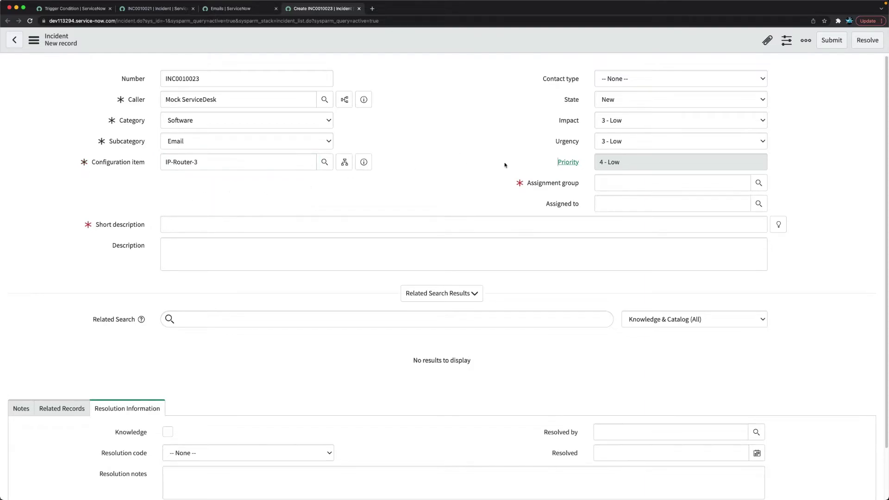
{"action": "left_click", "coordinate": [182, 219]}
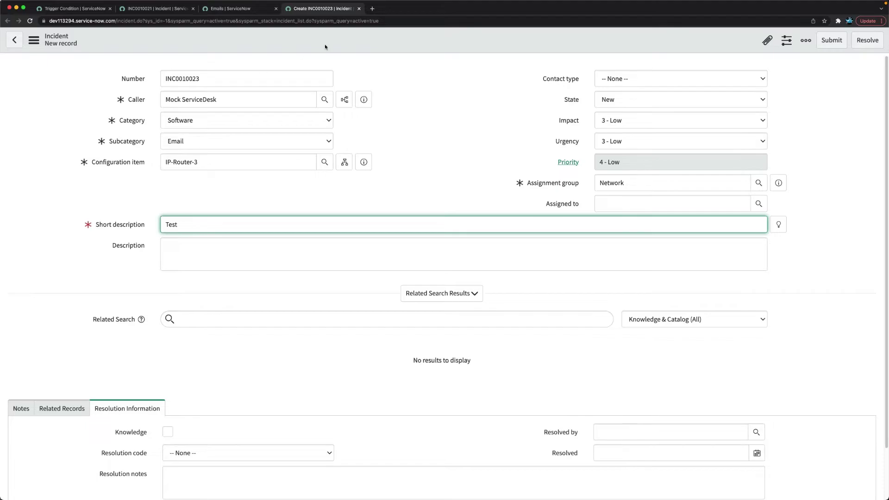
{"action": "type", "text": "Test"}
{"action": "left_click", "coordinate": [422, 99]}
Step: Preview the incident caller's details and open the full user record in a separate browser tab
{"action": "left_click", "coordinate": [363, 100]}
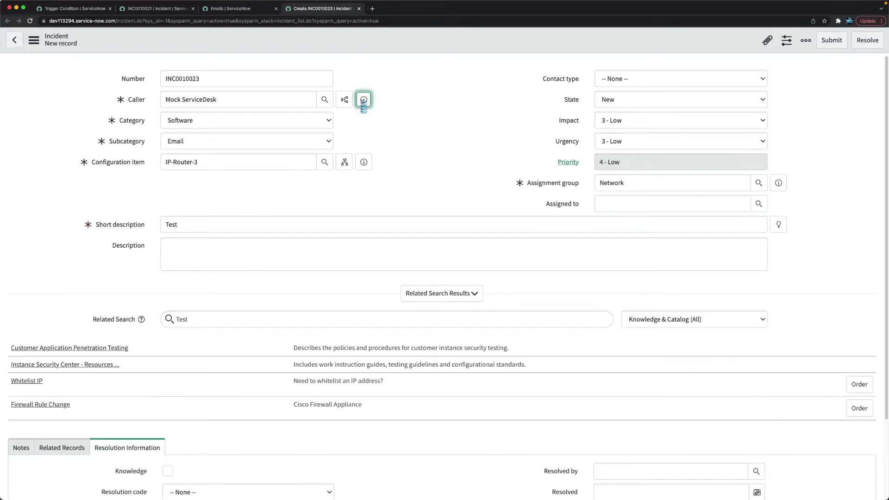
{"action": "left_click", "coordinate": [507, 128], "text": "super"}
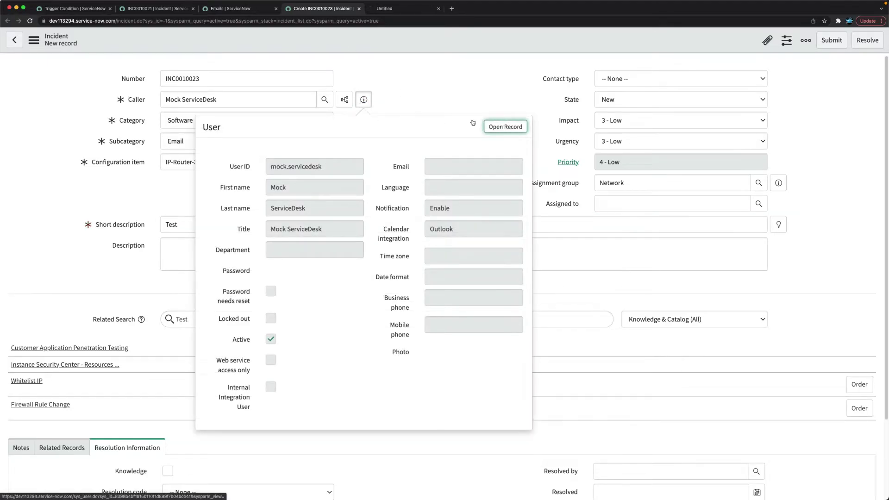
{"action": "left_click", "coordinate": [407, 8]}
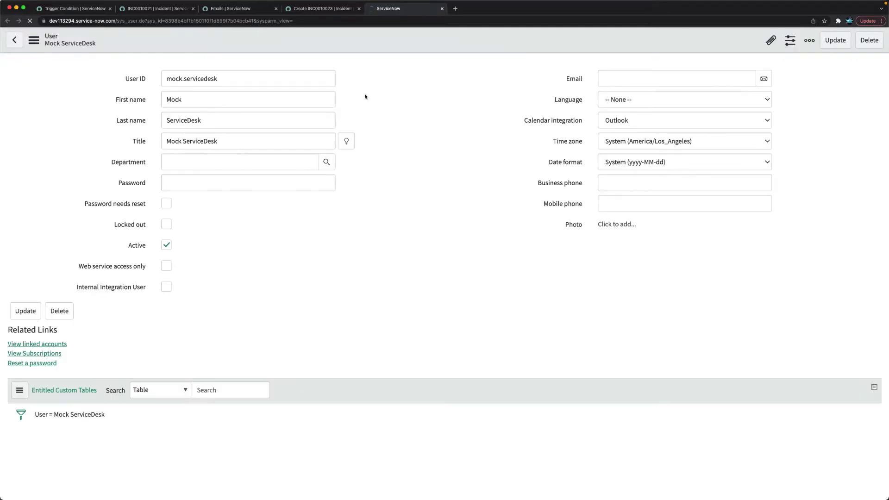
Step: Fill in the caller's email using the copied user ID with the example.com domain, save the user record, and close its tab
{"action": "left_click", "coordinate": [638, 82]}
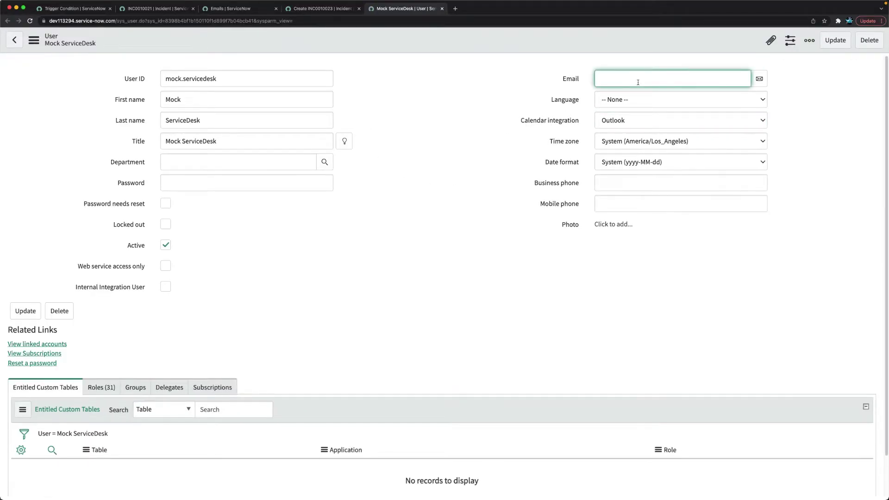
{"action": "left_click_drag", "start_coordinate": [225, 75], "coordinate": [87, 79]}
{"action": "key", "text": "super+c"}
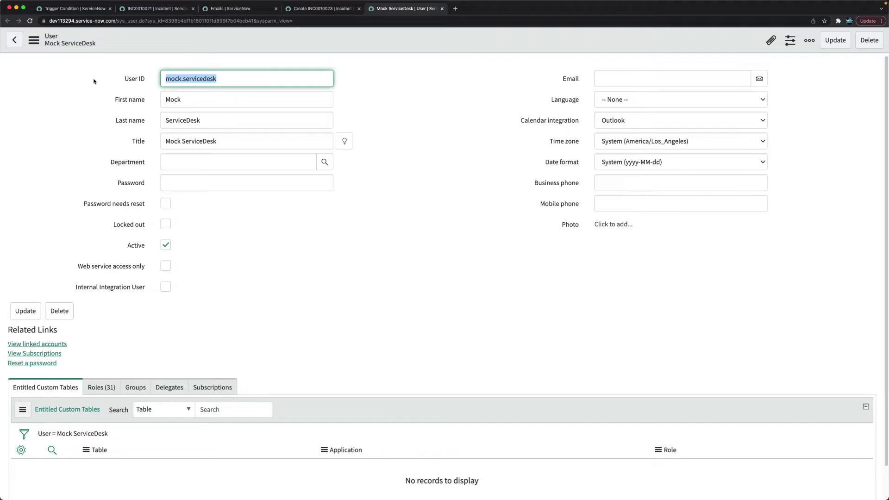
{"action": "left_click", "coordinate": [611, 79]}
{"action": "key", "text": "super+v"}
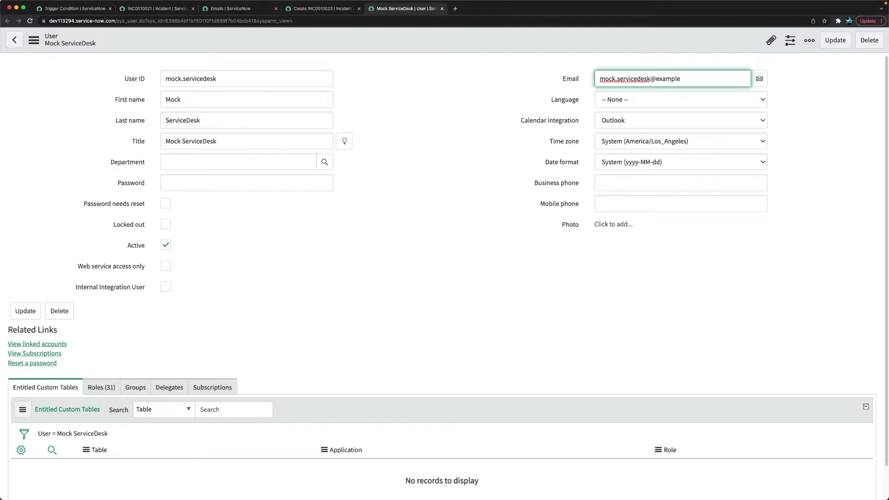
{"action": "type", "text": "@example.com"}
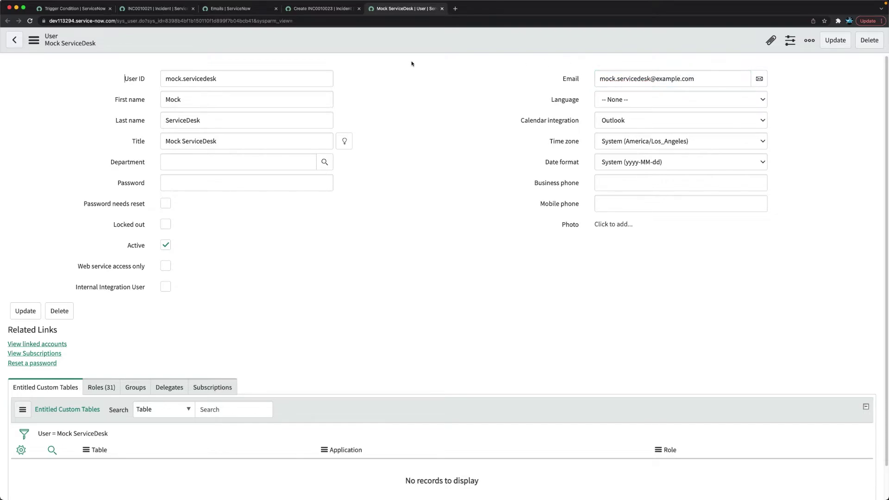
{"action": "right_click", "coordinate": [414, 44]}
{"action": "left_click", "coordinate": [432, 51]}
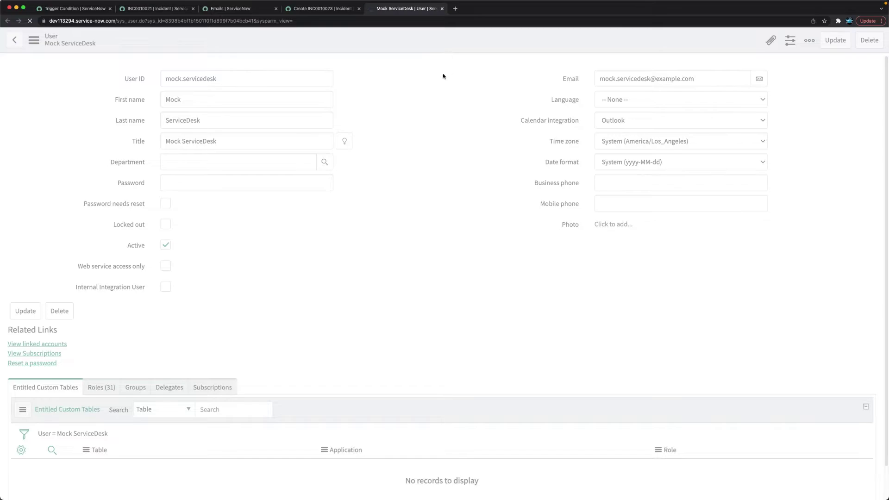
{"action": "left_click", "coordinate": [441, 9]}
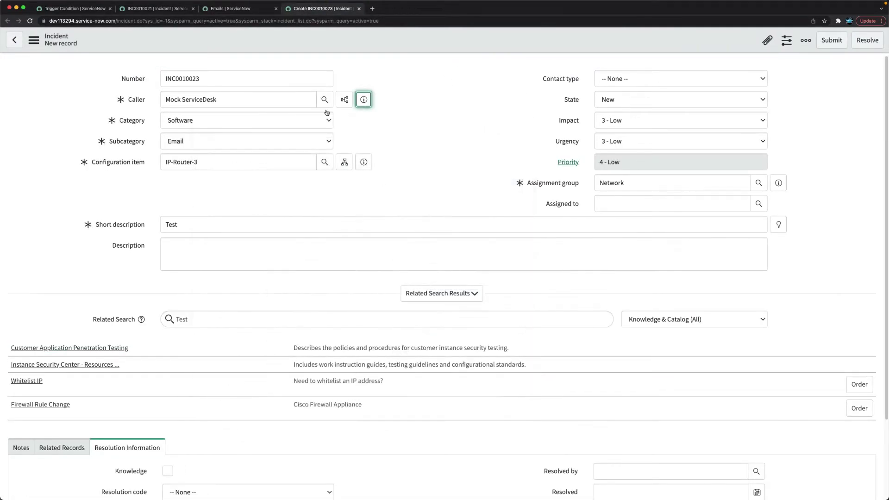
Step: Set the new incident's state to Resolved and assign it to the last listed member of the Network group
{"action": "left_click", "coordinate": [634, 106]}
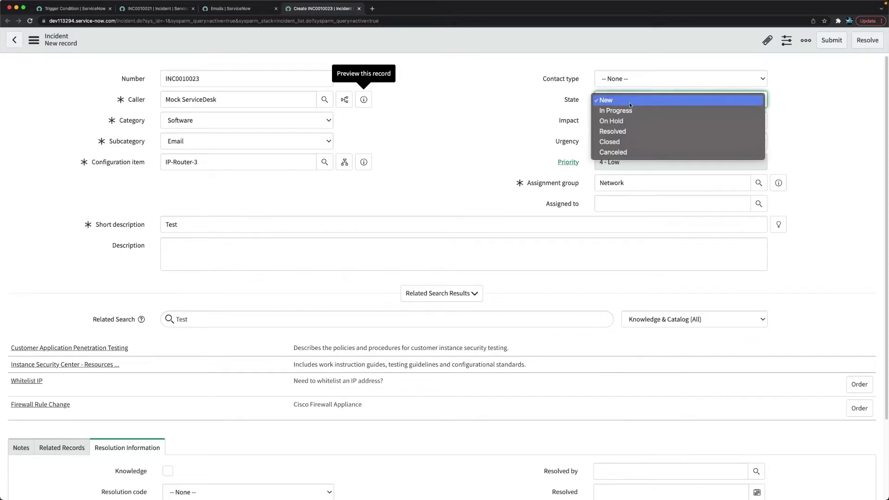
{"action": "left_click", "coordinate": [627, 131]}
{"action": "left_click", "coordinate": [619, 202]}
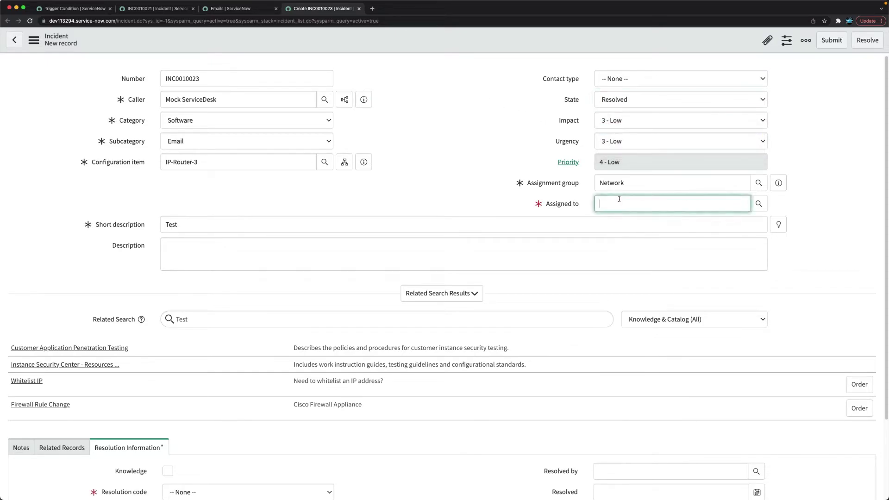
{"action": "left_click", "coordinate": [758, 204]}
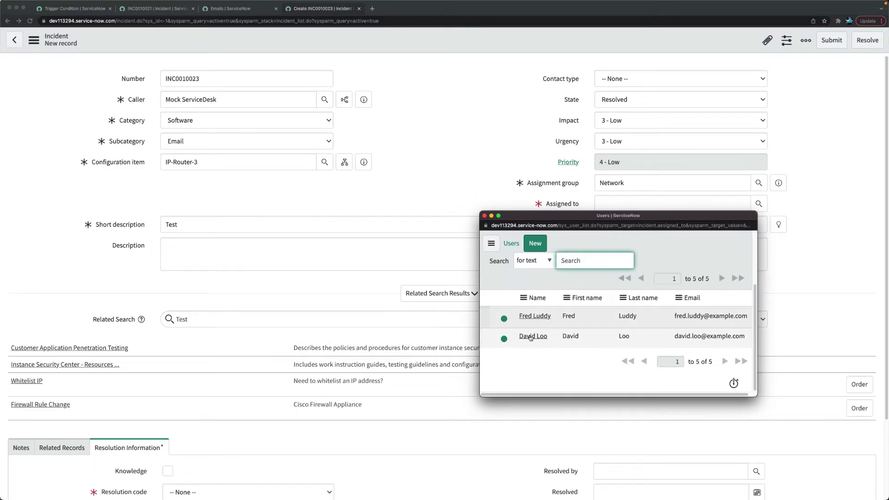
{"action": "left_click", "coordinate": [530, 338]}
Step: Enter the resolution code Solved (Permanently) and the resolution notes "test" on the new incident, and save it
{"action": "scroll", "coordinate": [139, 337], "scroll_direction": "down", "scroll_amount": 3}
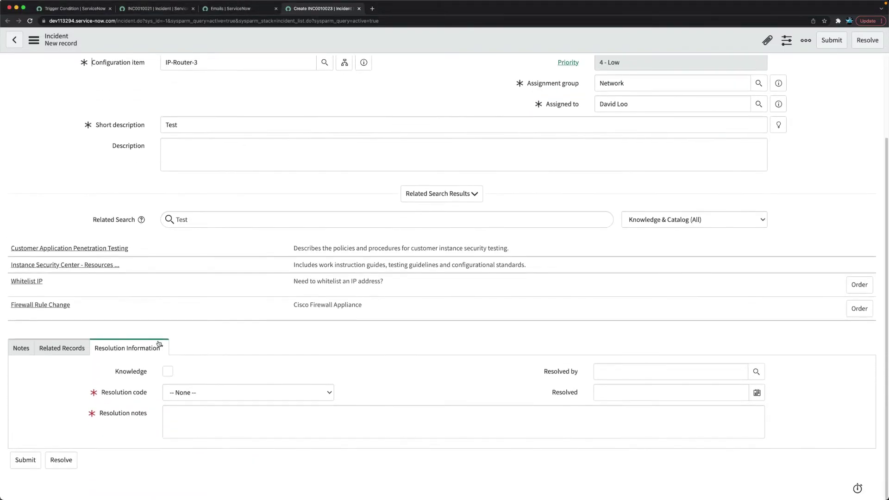
{"action": "left_click", "coordinate": [196, 392]}
{"action": "left_click", "coordinate": [199, 413]}
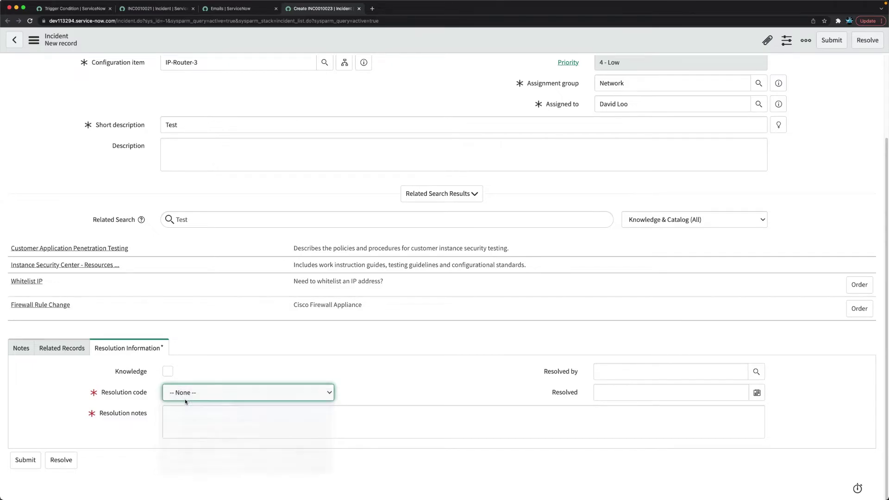
{"action": "left_click", "coordinate": [232, 392]}
{"action": "left_click", "coordinate": [180, 423]}
{"action": "left_click", "coordinate": [186, 421]}
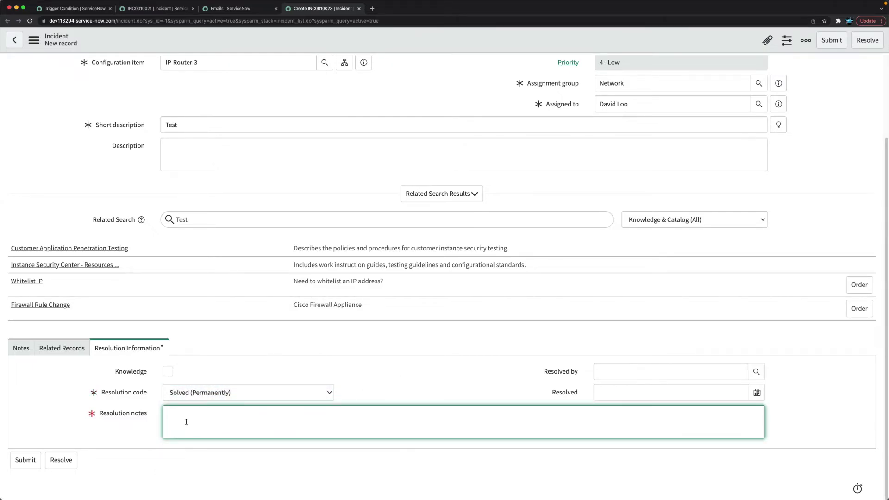
{"action": "type", "text": "test"}
{"action": "left_click", "coordinate": [431, 97]}
{"action": "scroll", "coordinate": [393, 236], "scroll_direction": "up", "scroll_amount": 3}
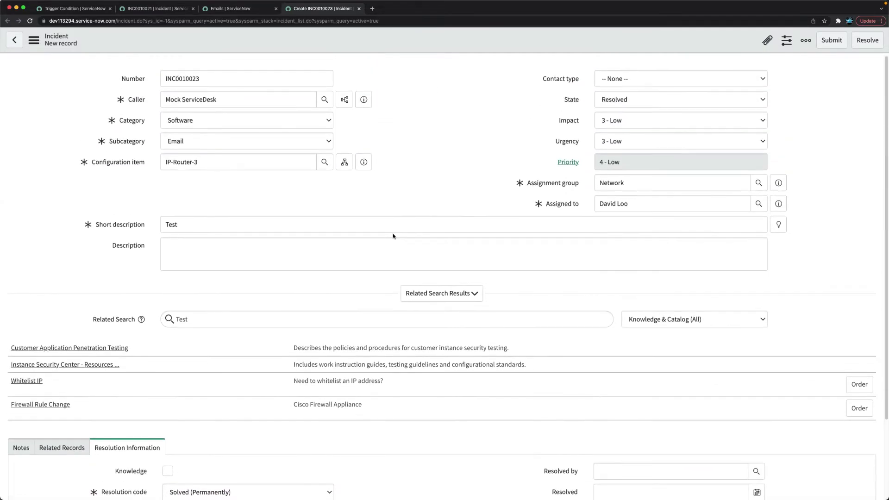
{"action": "right_click", "coordinate": [399, 41]}
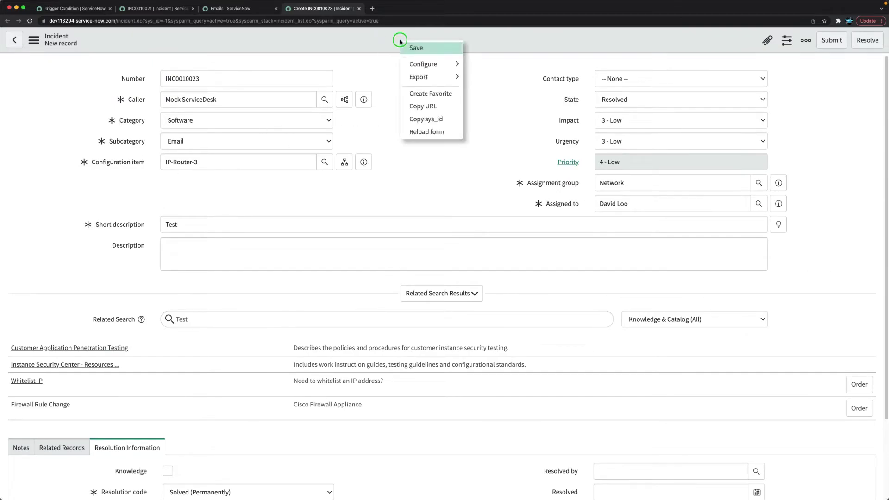
{"action": "left_click", "coordinate": [429, 48]}
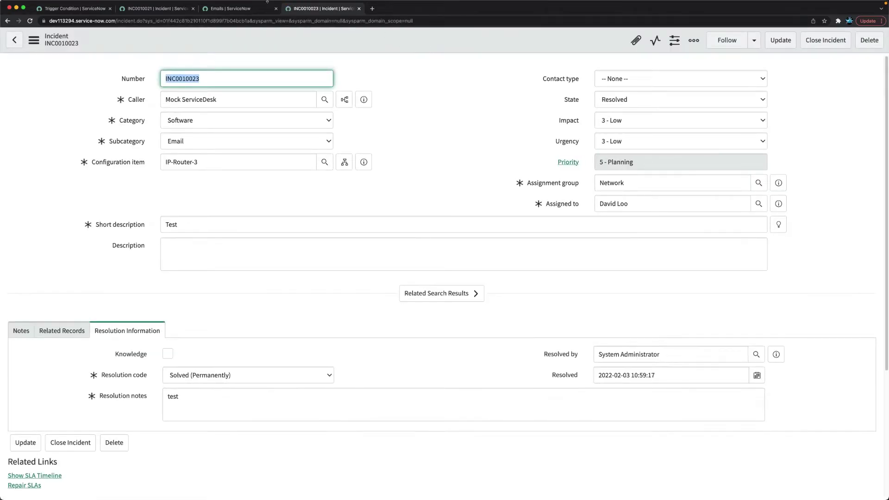
Step: Return to the Emails log and refresh the list of emails created today to look for the new incident's survey email
{"action": "left_click", "coordinate": [233, 13]}
{"action": "left_click", "coordinate": [324, 9]}
{"action": "left_click", "coordinate": [223, 12]}
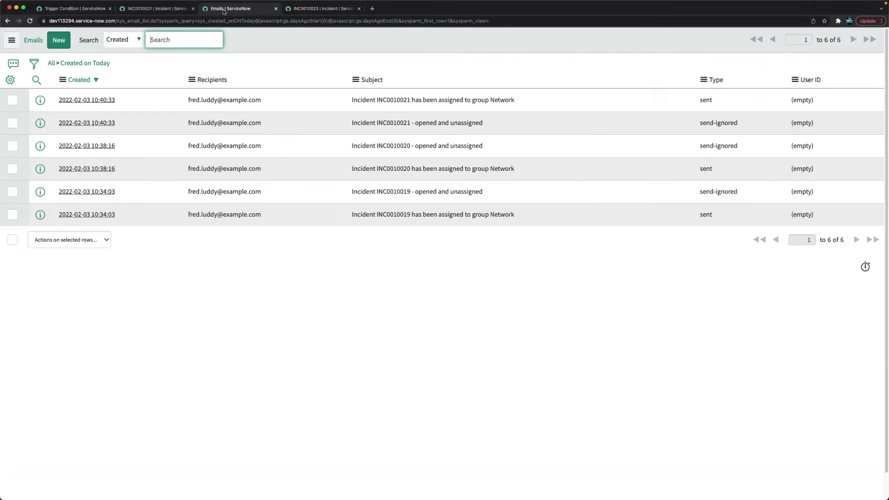
{"action": "left_click", "coordinate": [90, 67]}
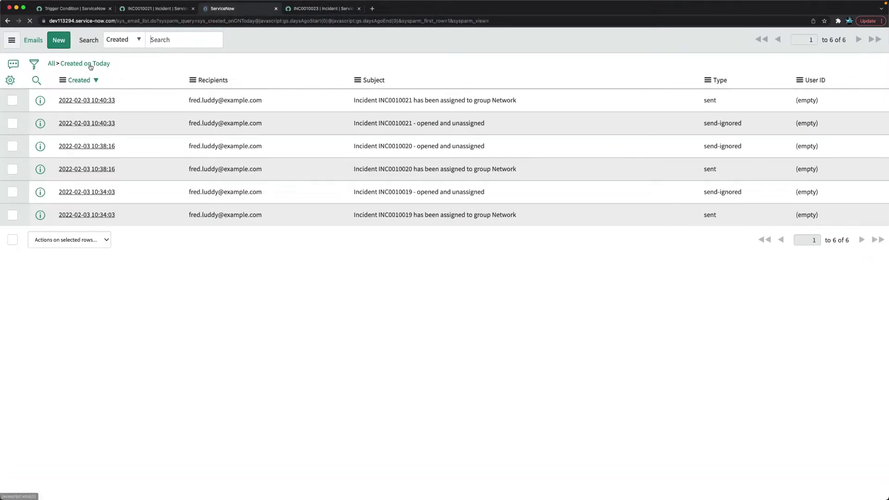
{"action": "left_click", "coordinate": [96, 67]}
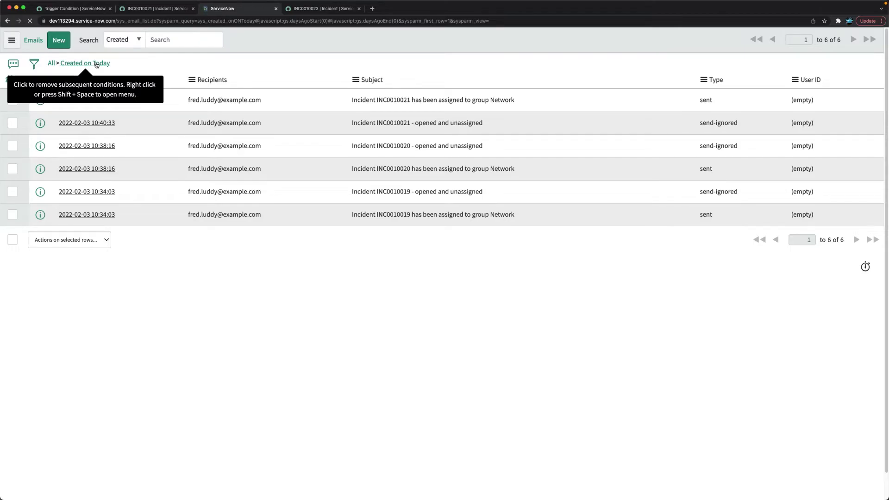
Step: Keep refreshing the list of emails created today to check for new messages about the resolved incident
{"action": "left_click", "coordinate": [88, 67]}
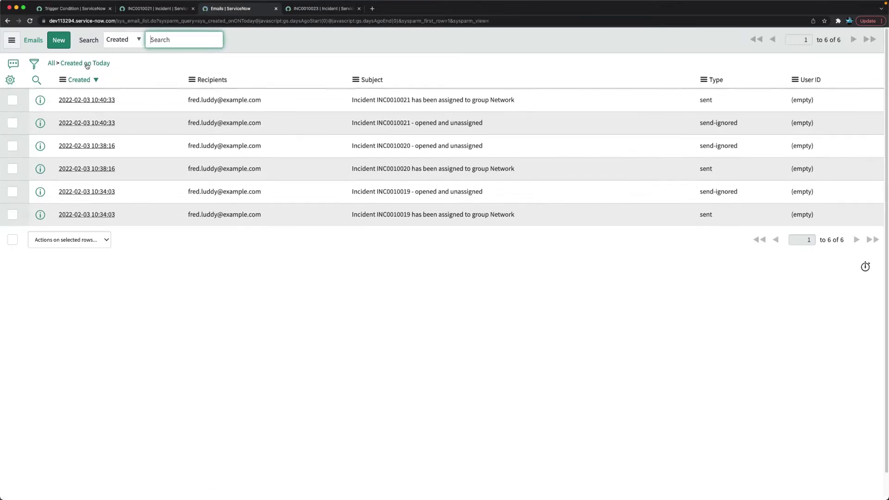
{"action": "left_click", "coordinate": [87, 66]}
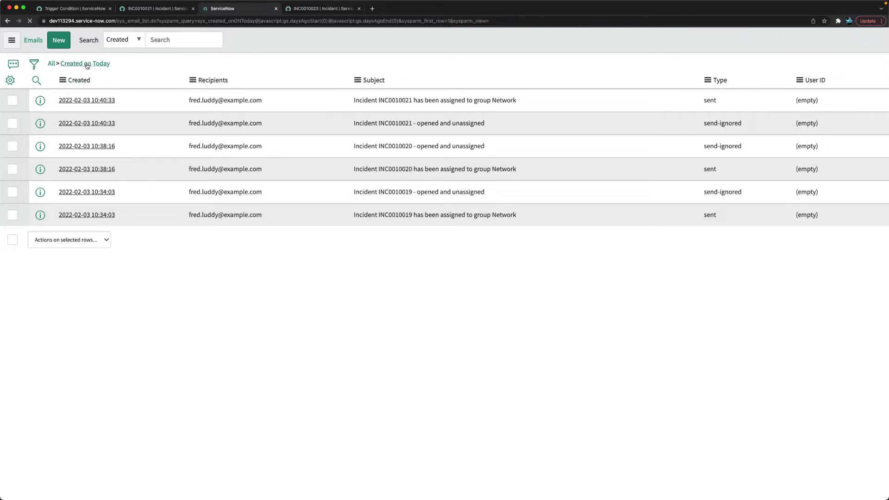
{"action": "left_click", "coordinate": [87, 65]}
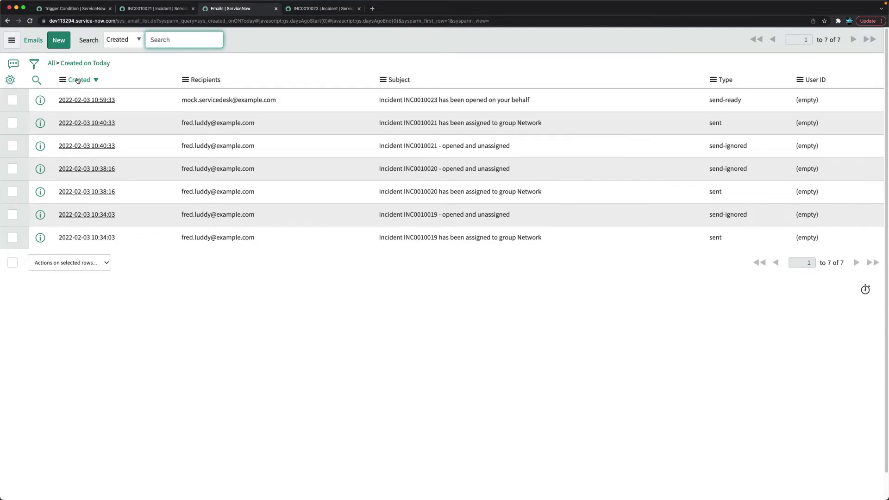
{"action": "left_click", "coordinate": [96, 68]}
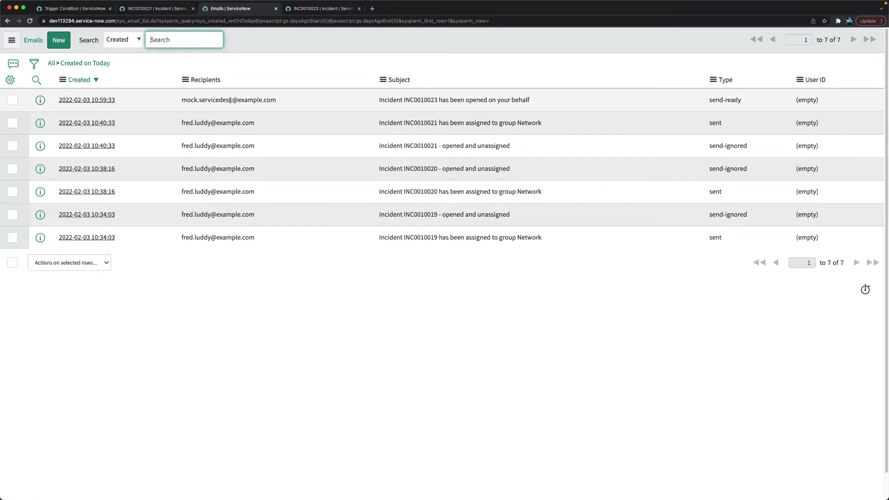
{"action": "left_click", "coordinate": [97, 65]}
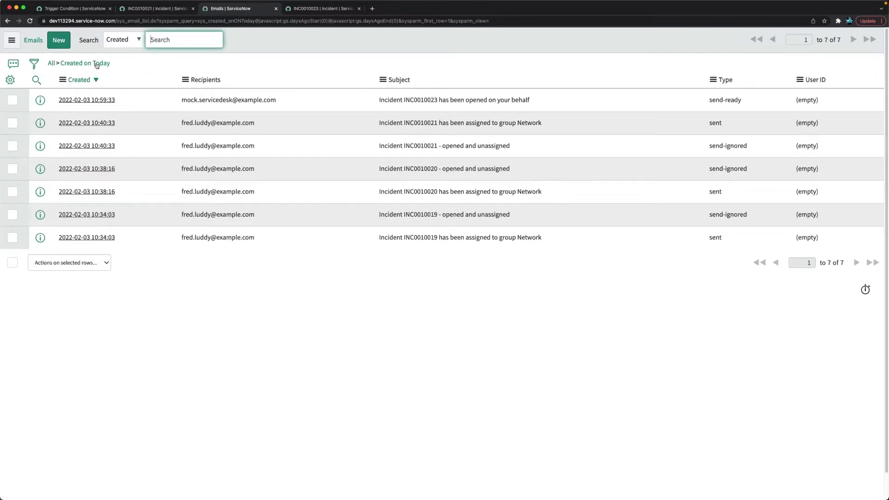
Step: Inspect the newest email's record, return to the list of today's emails and refresh it
{"action": "left_click", "coordinate": [84, 100]}
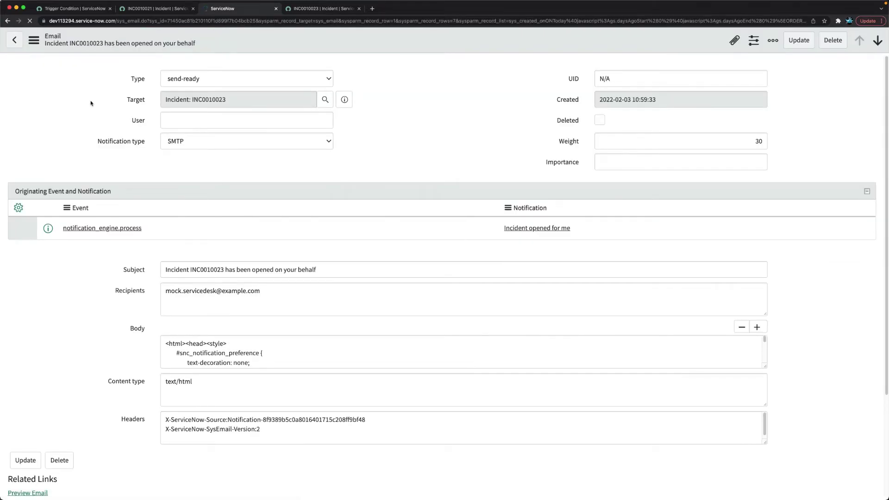
{"action": "left_click", "coordinate": [7, 20]}
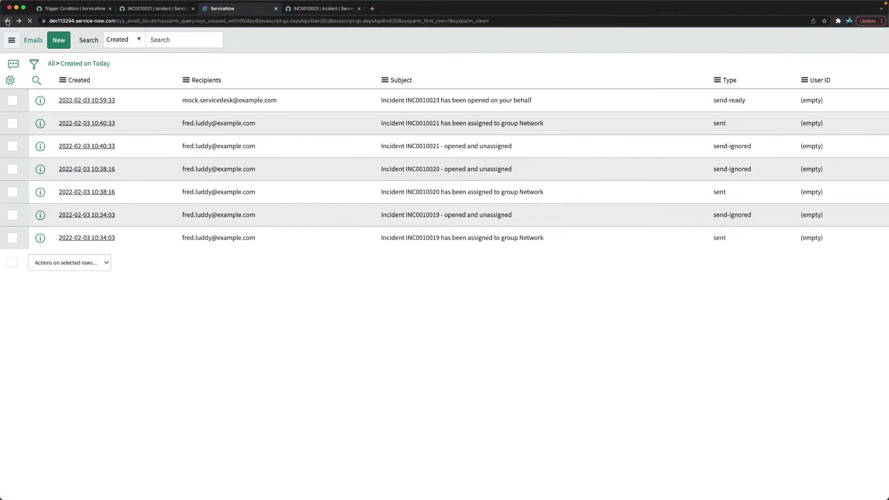
{"action": "left_click", "coordinate": [94, 65]}
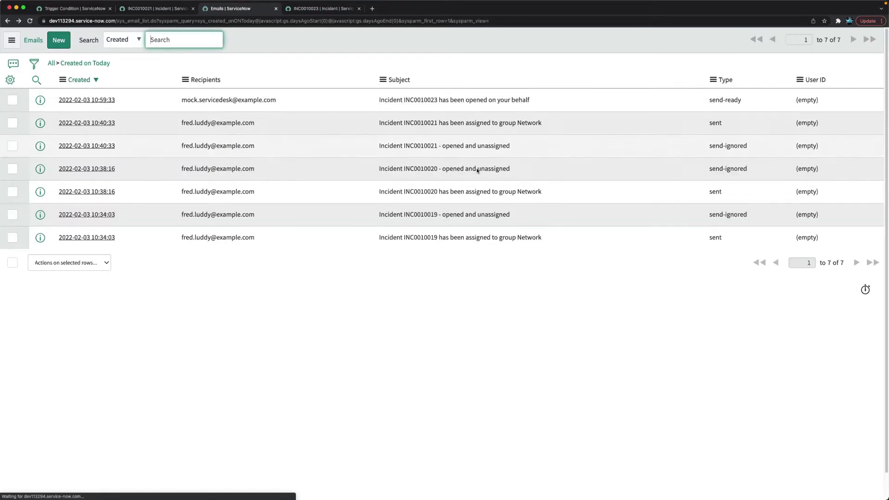
Step: Review the survey's trigger condition and its auto assessment business rule, rechecking today's emails in between
{"action": "left_click", "coordinate": [64, 13]}
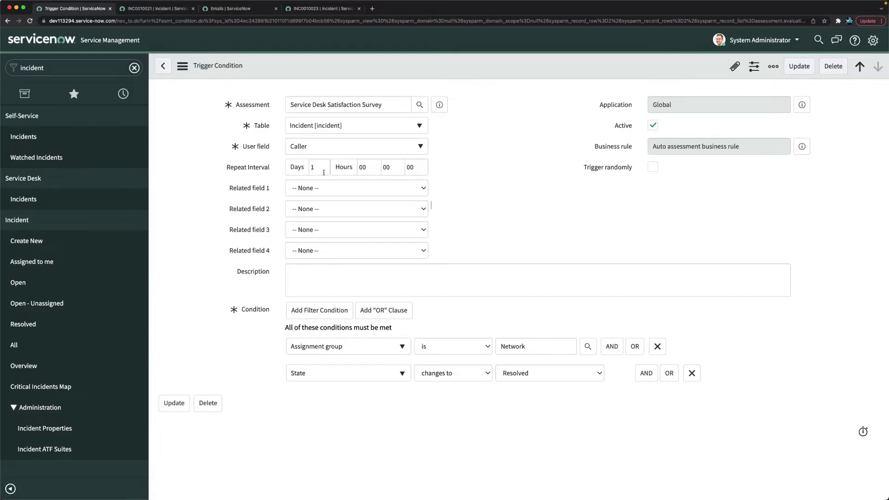
{"action": "left_click", "coordinate": [223, 9]}
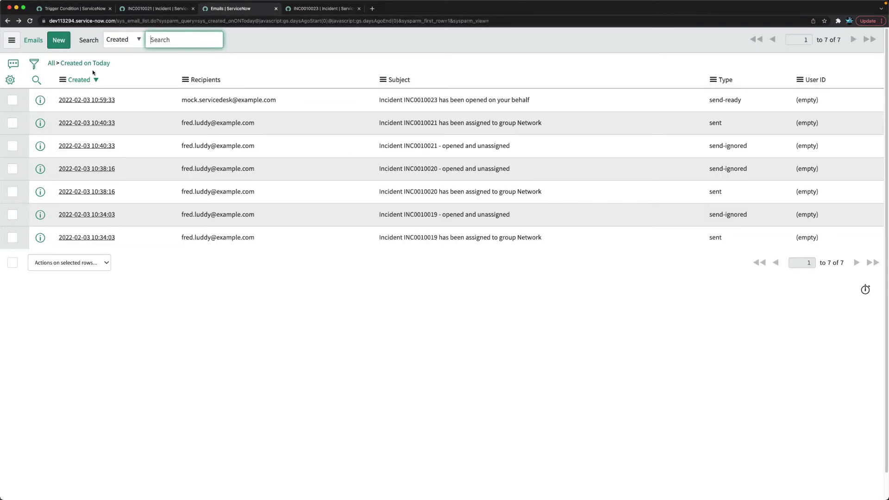
{"action": "left_click", "coordinate": [86, 63]}
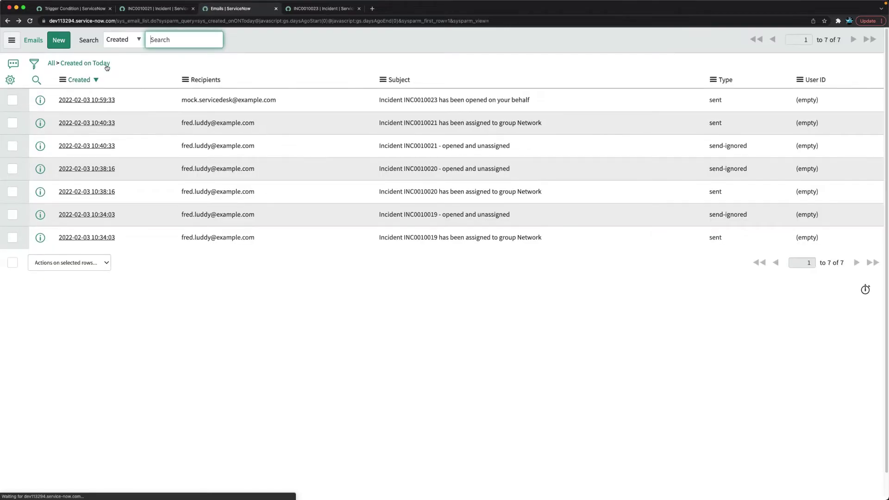
{"action": "left_click", "coordinate": [64, 11]}
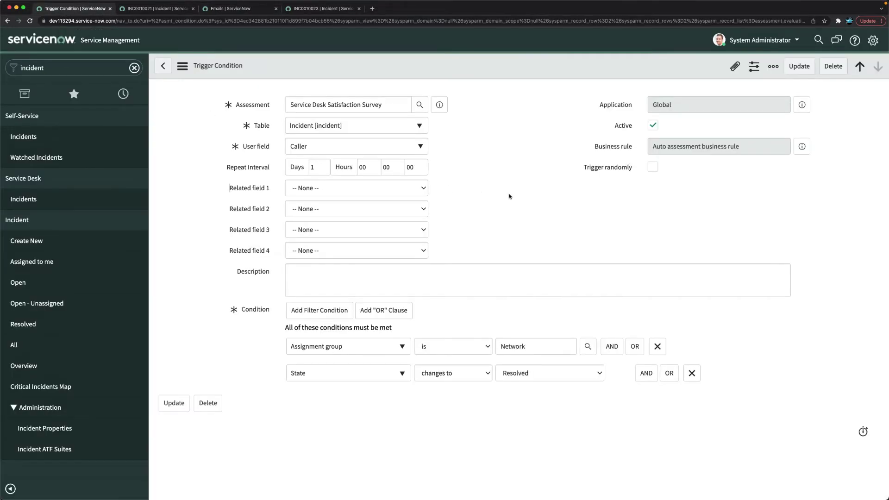
{"action": "left_click", "coordinate": [801, 147]}
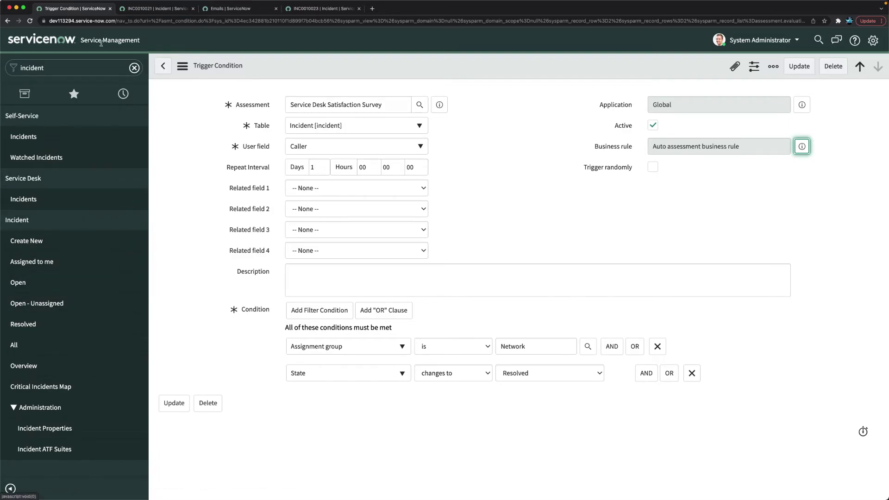
Step: Filter the navigator for "survey" and open the survey instances that are Ready to take
{"action": "left_click", "coordinate": [81, 65]}
{"action": "type", "text": "survey"}
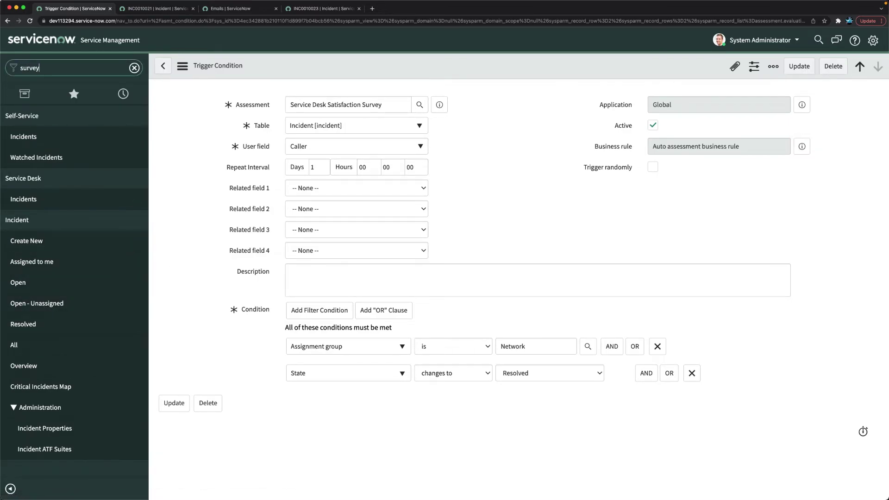
{"action": "scroll", "coordinate": [93, 301], "scroll_direction": "down", "scroll_amount": 1}
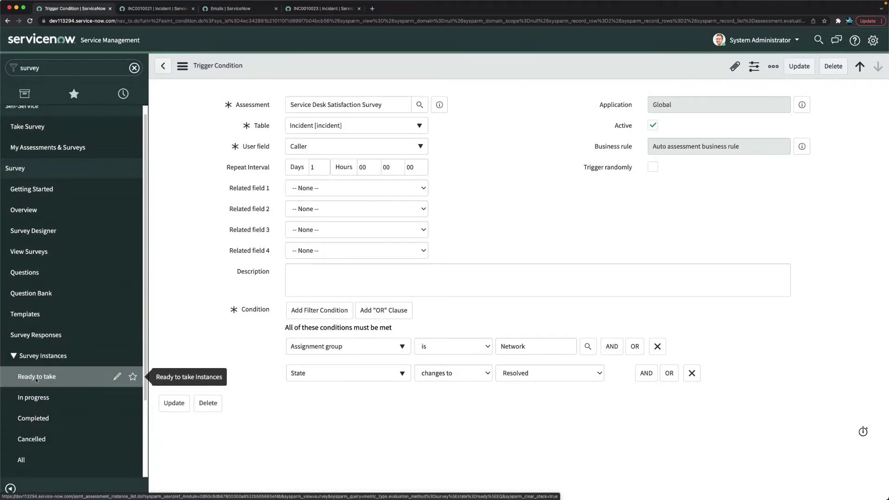
{"action": "left_click", "coordinate": [36, 379]}
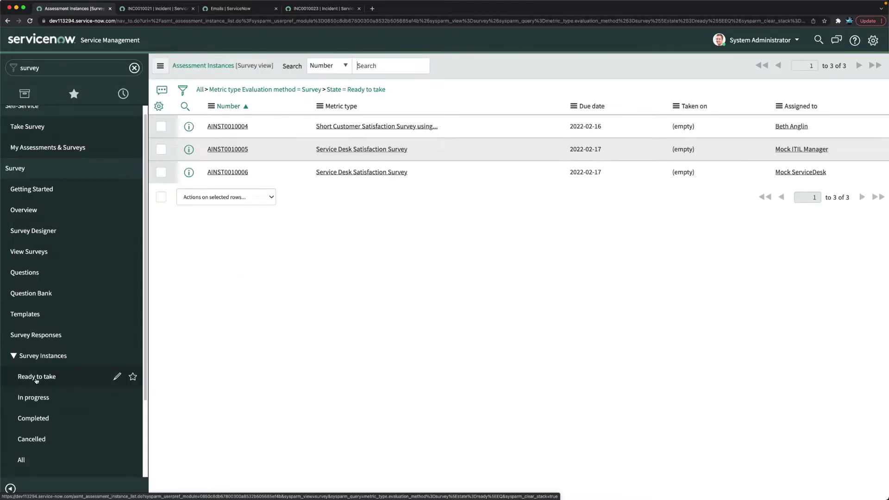
Step: Add the Created column to the assessment instances list and sort the list by it, newest first
{"action": "left_click", "coordinate": [158, 106]}
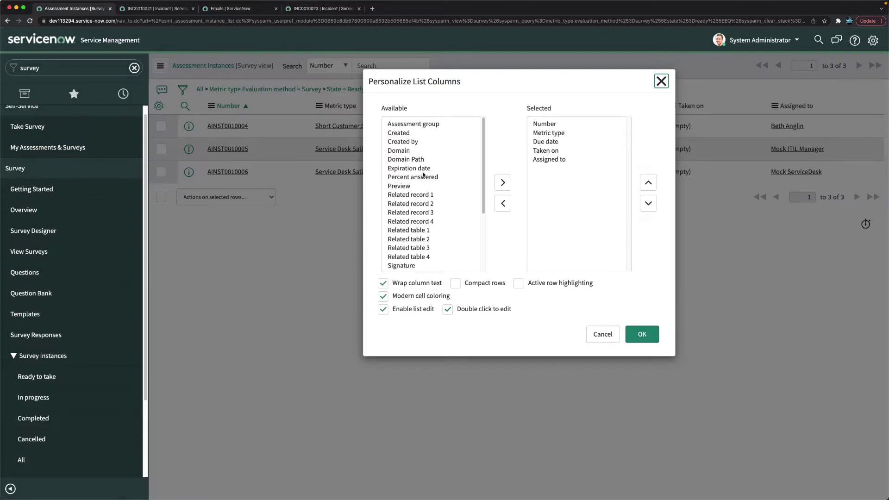
{"action": "double_click", "coordinate": [403, 134]}
{"action": "left_click", "coordinate": [644, 338]}
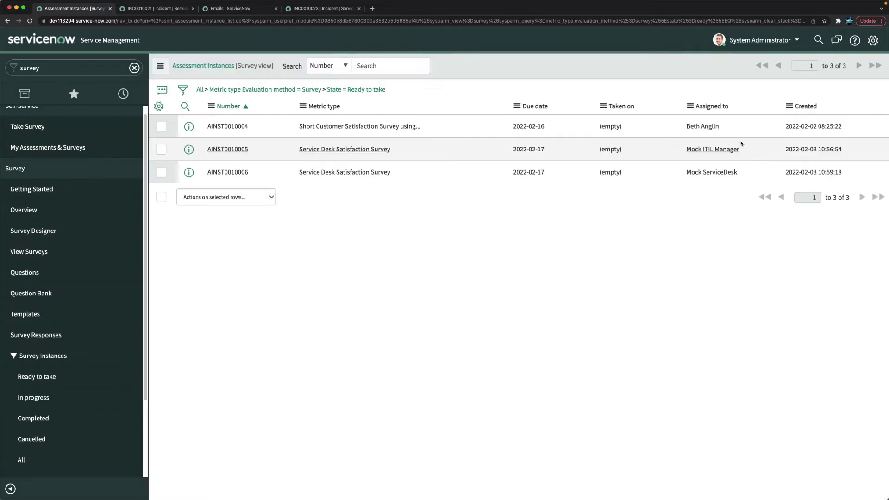
{"action": "left_click", "coordinate": [803, 105]}
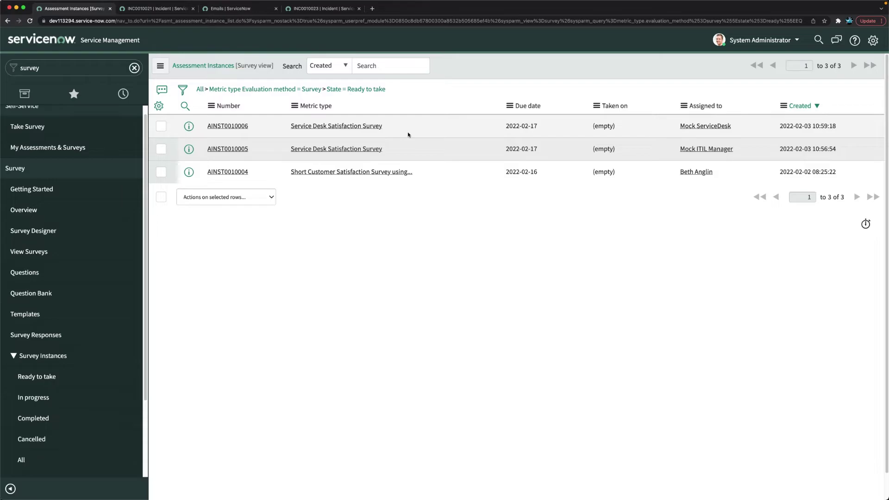
Step: Compare the survey instances with both resolved incidents and the refreshed email log, and return to the instance list
{"action": "left_click", "coordinate": [317, 12]}
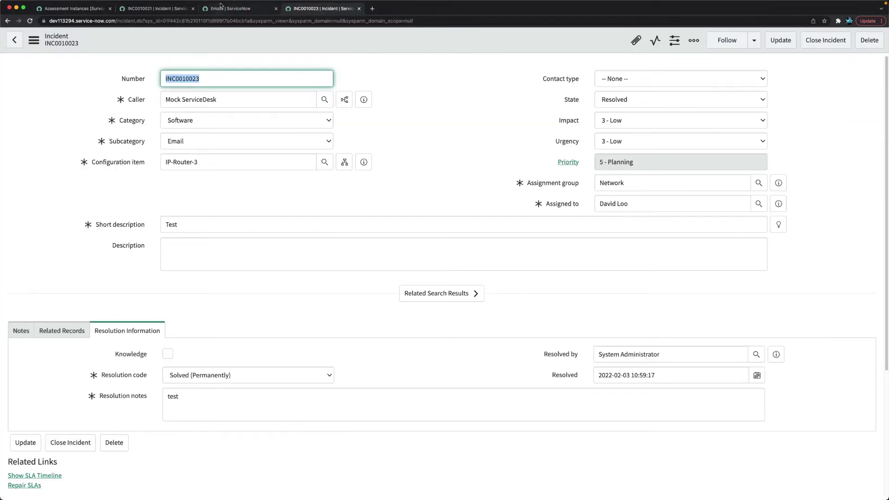
{"action": "left_click", "coordinate": [222, 5]}
{"action": "left_click", "coordinate": [80, 64]}
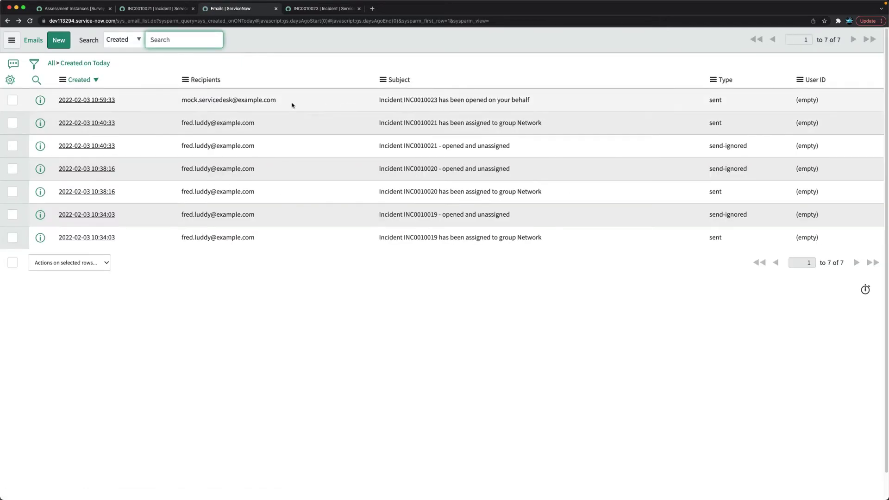
{"action": "left_click", "coordinate": [140, 9]}
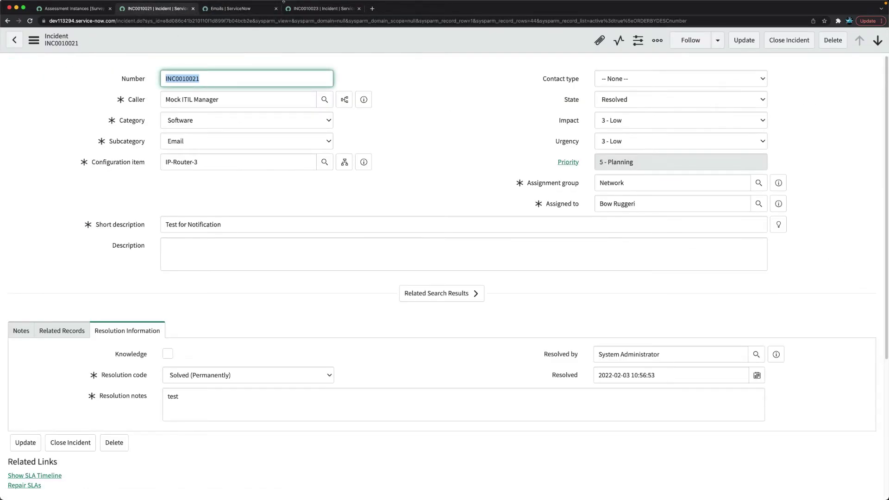
{"action": "left_click", "coordinate": [83, 9]}
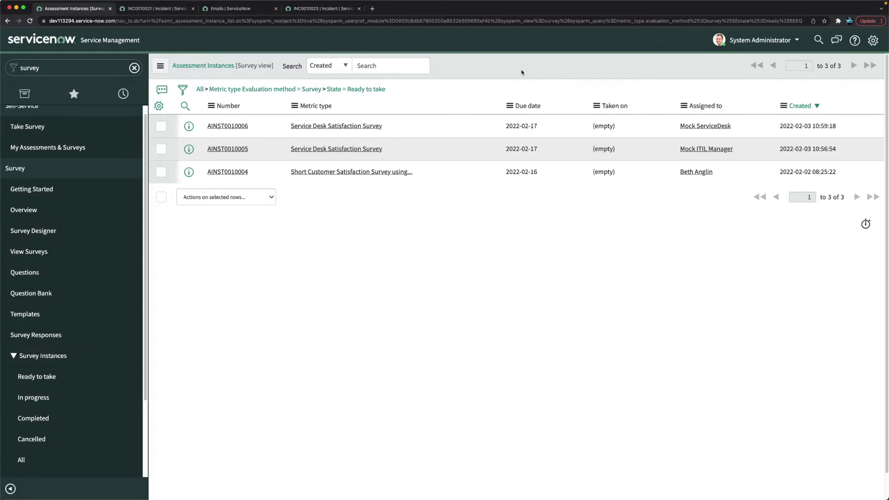
Step: Examine the newest Service Desk Satisfaction Survey instance's trigger, assignee and questions, and go back to the instance list
{"action": "left_click", "coordinate": [228, 127]}
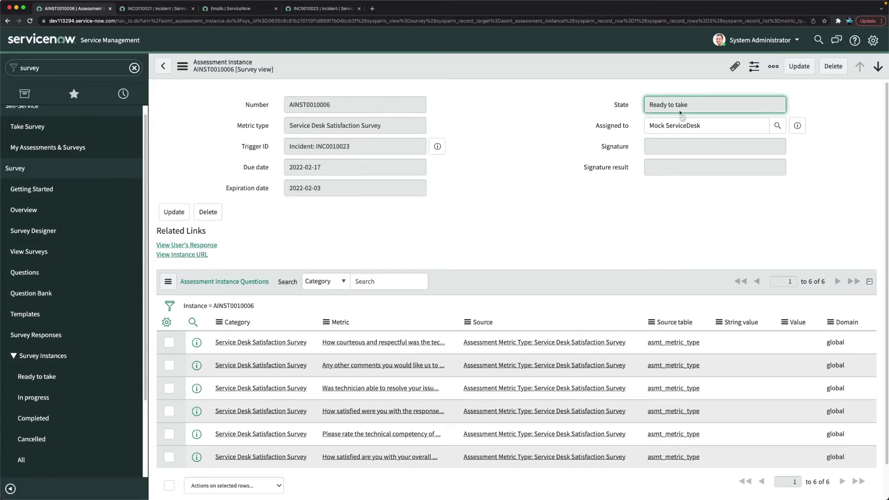
{"action": "scroll", "coordinate": [187, 214], "scroll_direction": "down", "scroll_amount": 2}
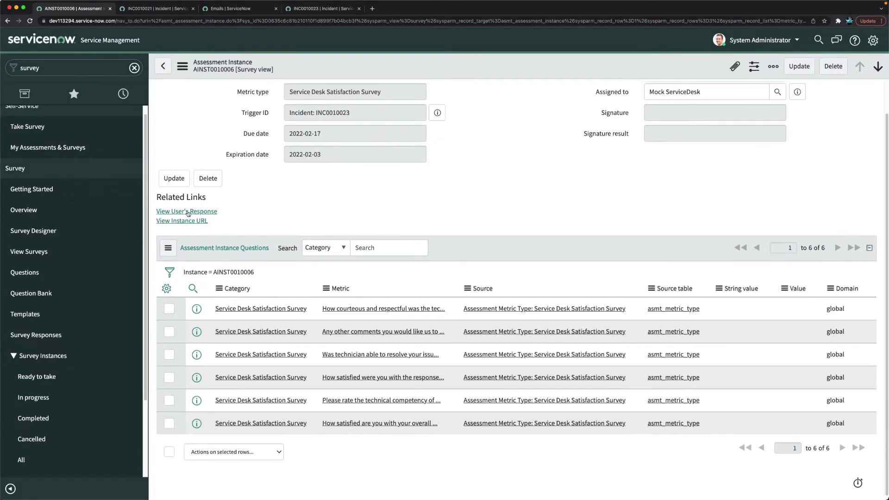
{"action": "scroll", "coordinate": [402, 192], "scroll_direction": "up", "scroll_amount": 2}
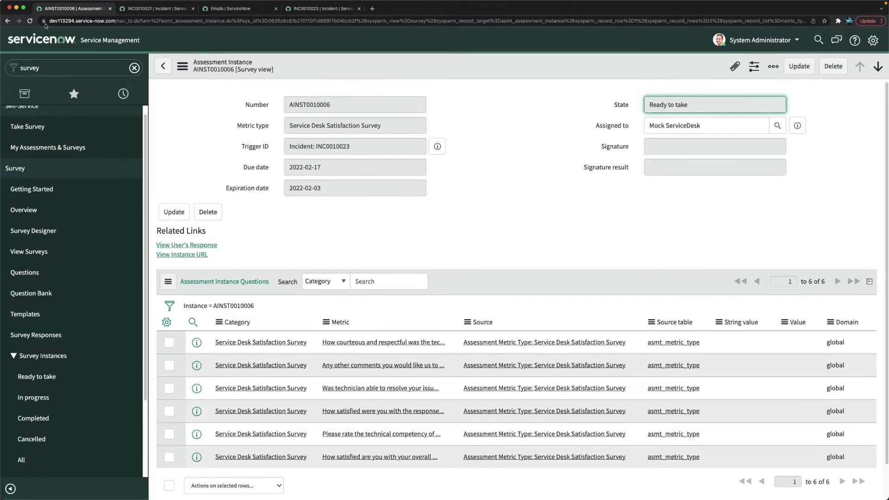
{"action": "left_click", "coordinate": [8, 21]}
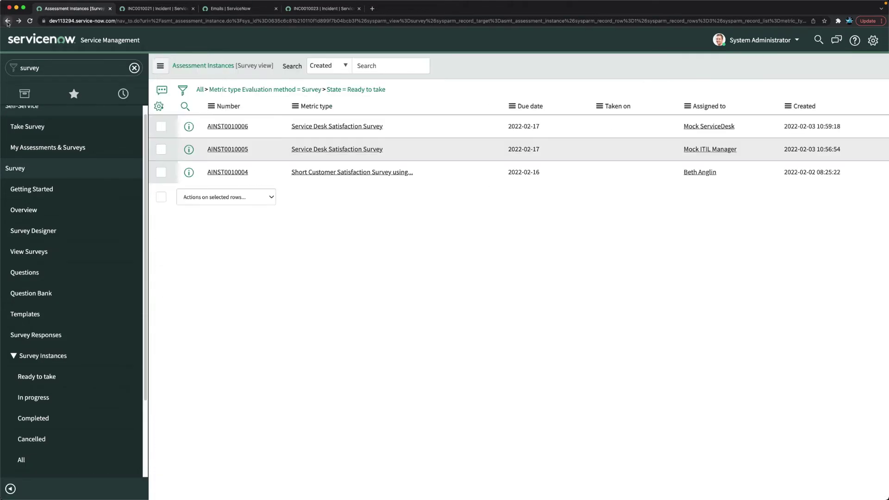
Step: Open the notifications configured for the Assessment Instance table and examine their names, active status, conditions and recipients
{"action": "left_click", "coordinate": [212, 106]}
{"action": "mouse_move", "coordinate": [250, 210]}
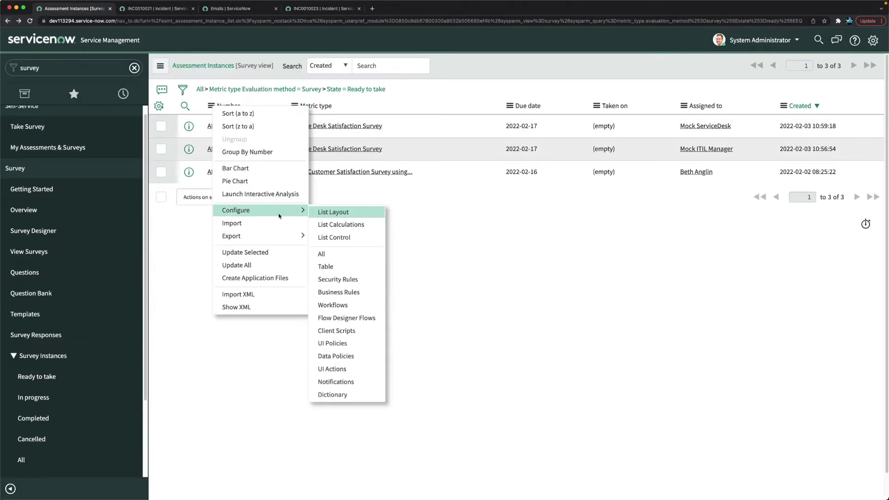
{"action": "left_click", "coordinate": [344, 383]}
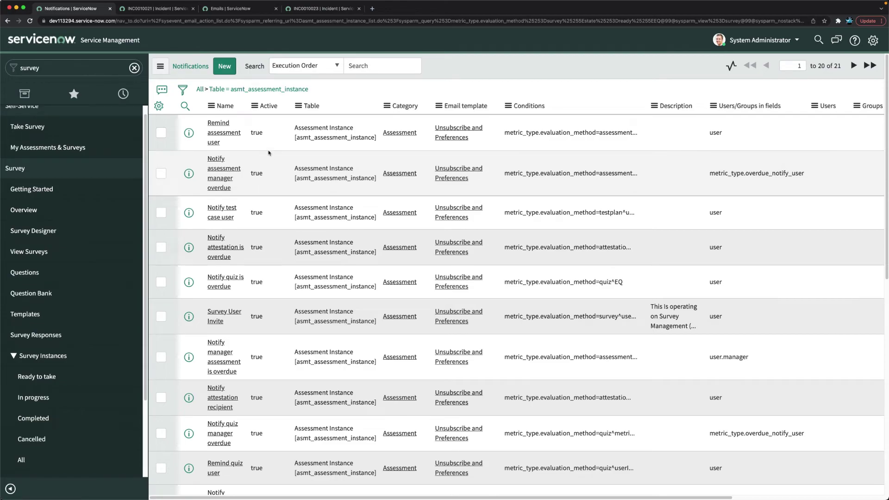
{"action": "scroll", "coordinate": [267, 250], "scroll_direction": "down", "scroll_amount": 3}
{"action": "scroll", "coordinate": [267, 250], "scroll_direction": "down", "scroll_amount": 5}
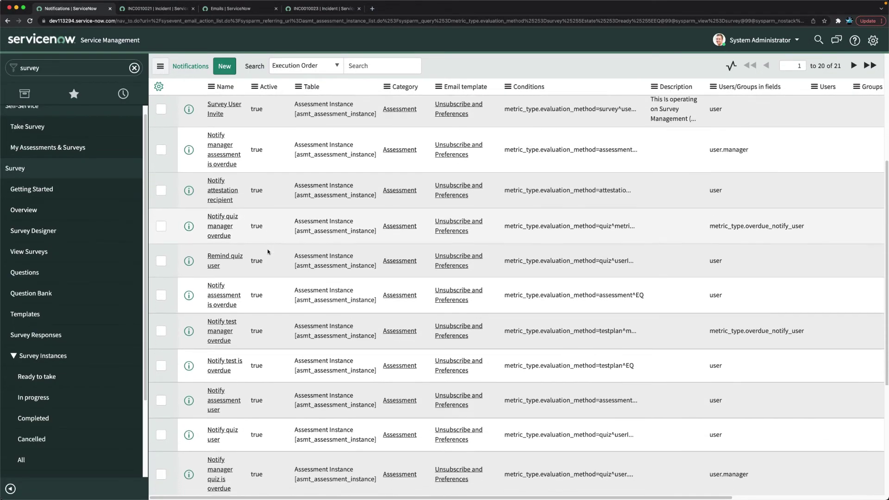
{"action": "scroll", "coordinate": [267, 251], "scroll_direction": "up", "scroll_amount": 5}
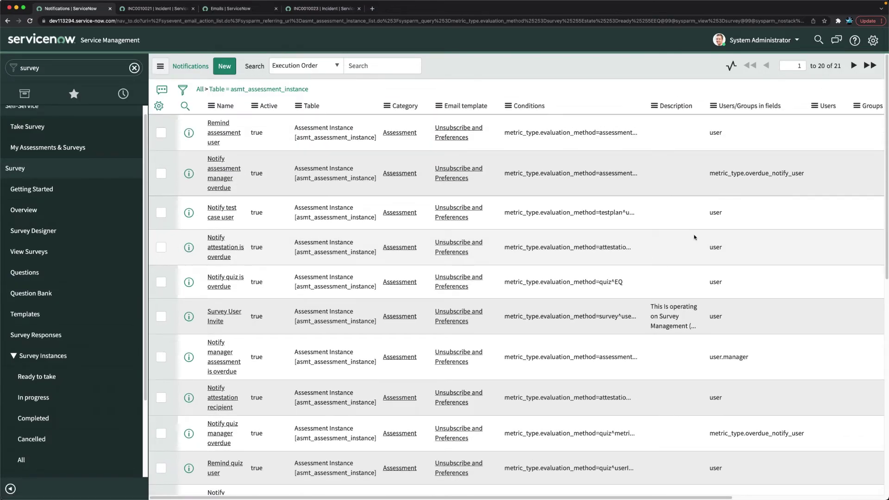
{"action": "scroll", "coordinate": [547, 254], "scroll_direction": "down", "scroll_amount": 5}
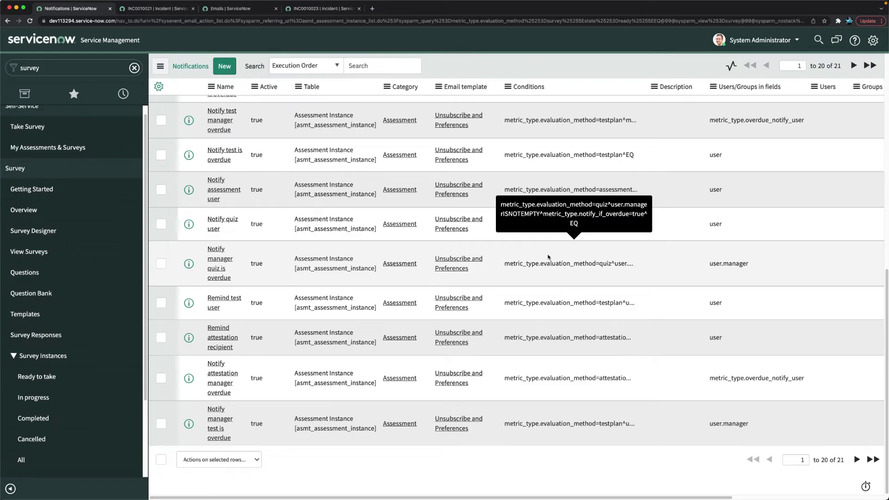
{"action": "scroll", "coordinate": [416, 244], "scroll_direction": "up", "scroll_amount": 5}
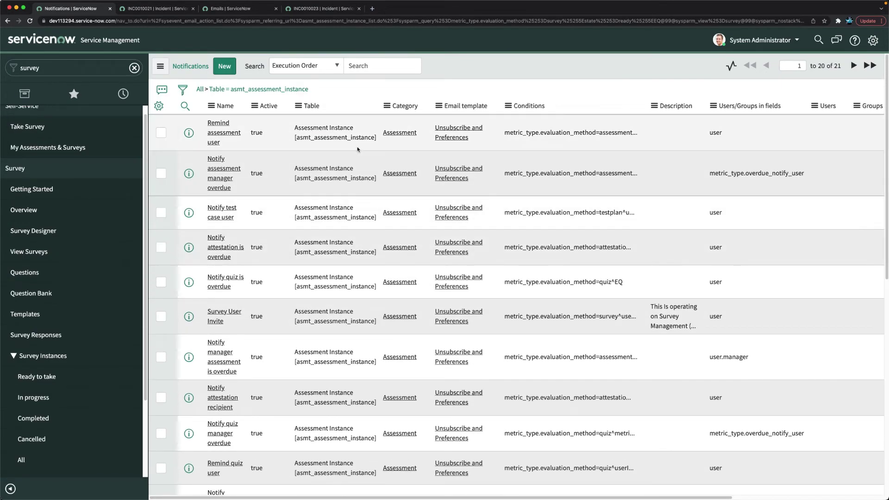
Step: Review the resolved incident's caller and the recipients and subjects in today's email log
{"action": "left_click", "coordinate": [311, 9]}
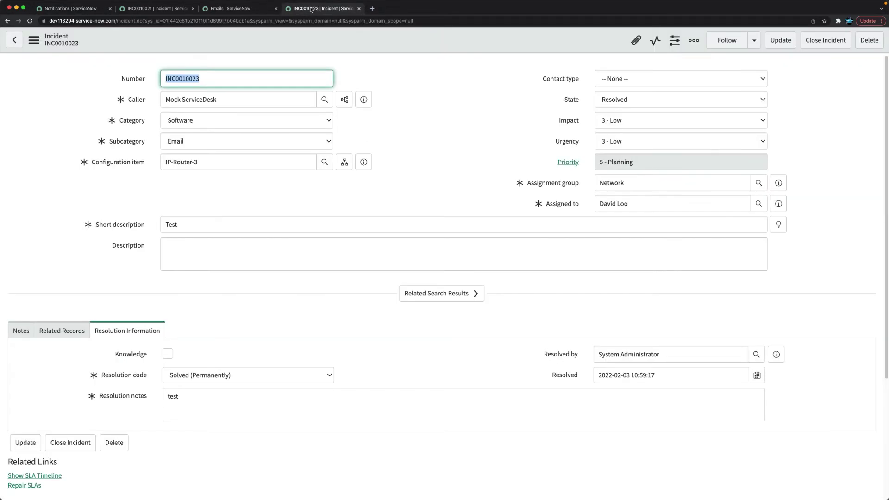
{"action": "left_click", "coordinate": [240, 9]}
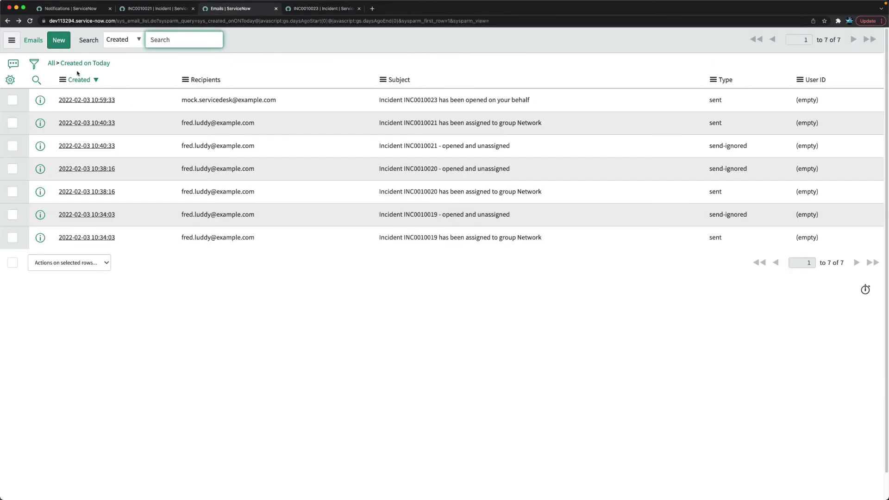
{"action": "left_click", "coordinate": [89, 62]}
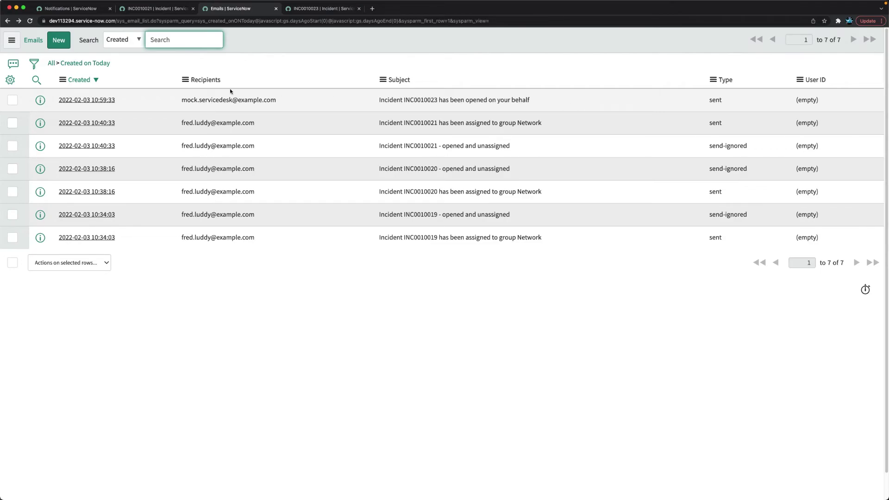
Step: Return to the notifications page and impersonate the Mock ServiceDesk user, searching for "mock"
{"action": "left_click", "coordinate": [79, 9]}
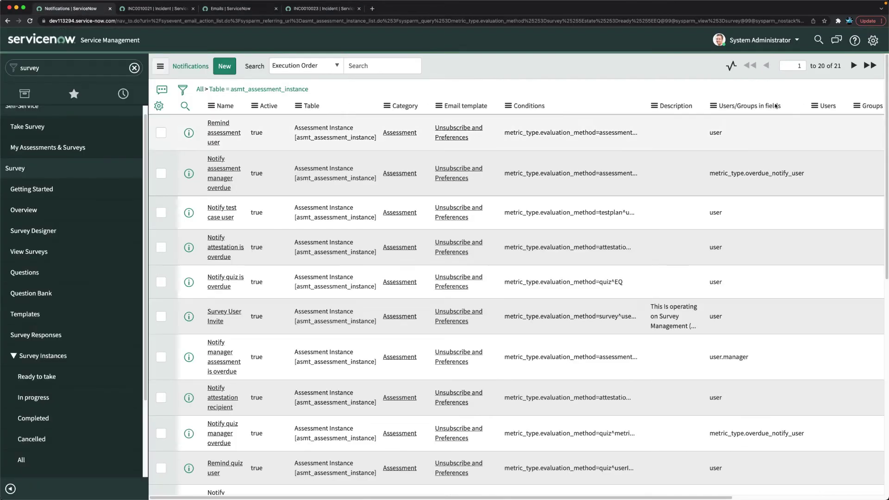
{"action": "left_click", "coordinate": [762, 42]}
{"action": "left_click", "coordinate": [755, 72]}
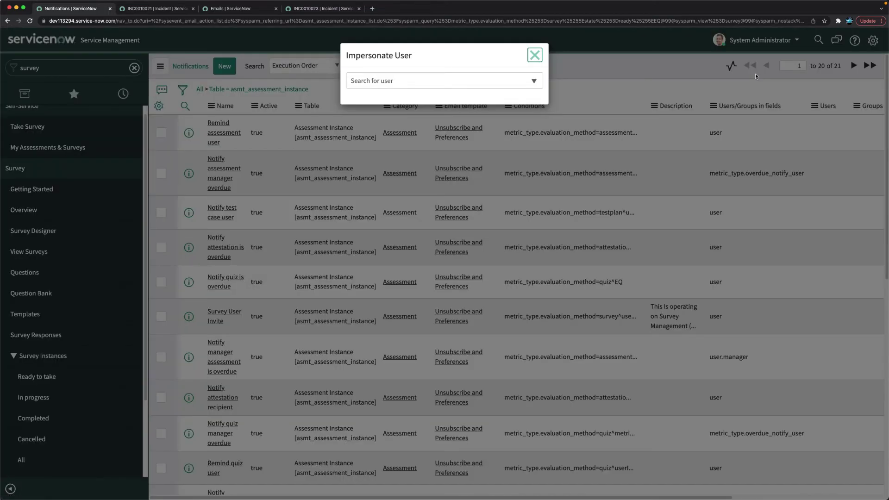
{"action": "type", "text": "mock"}
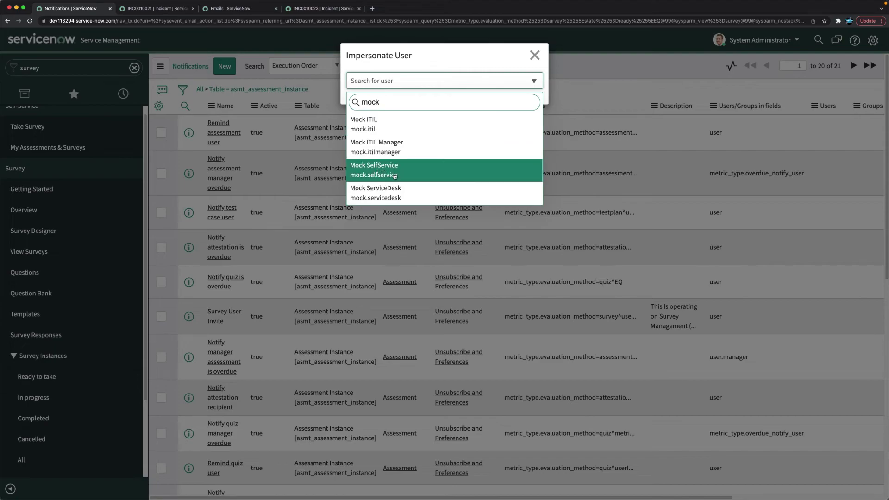
{"action": "left_click", "coordinate": [384, 191]}
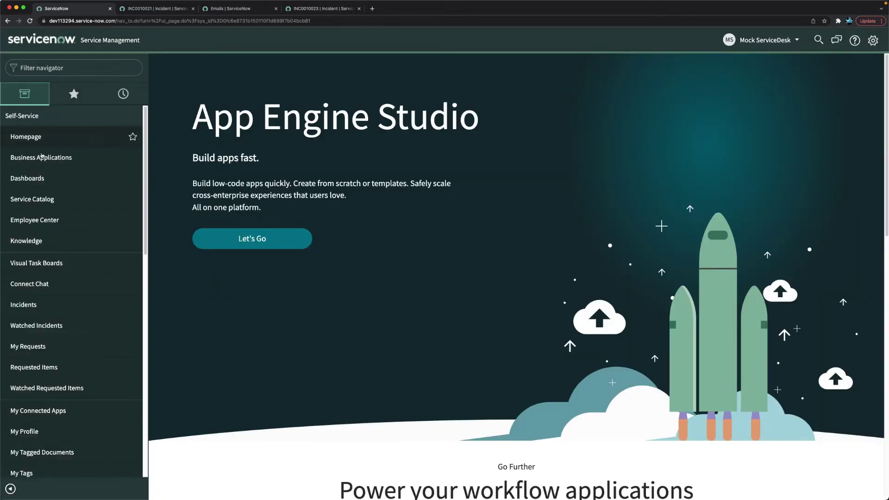
Step: Open the impersonated user's My Assessments & Surveys page
{"action": "scroll", "coordinate": [74, 237], "scroll_direction": "down", "scroll_amount": 3}
{"action": "scroll", "coordinate": [70, 233], "scroll_direction": "down", "scroll_amount": 3}
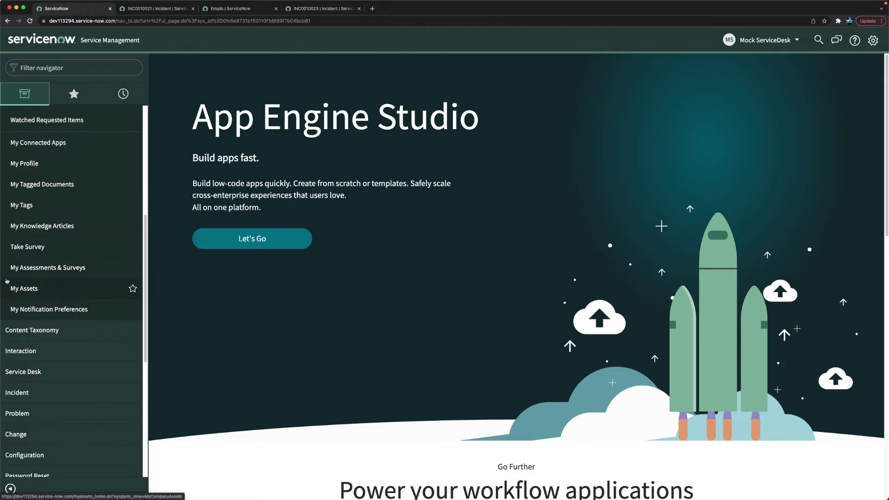
{"action": "left_click", "coordinate": [24, 265]}
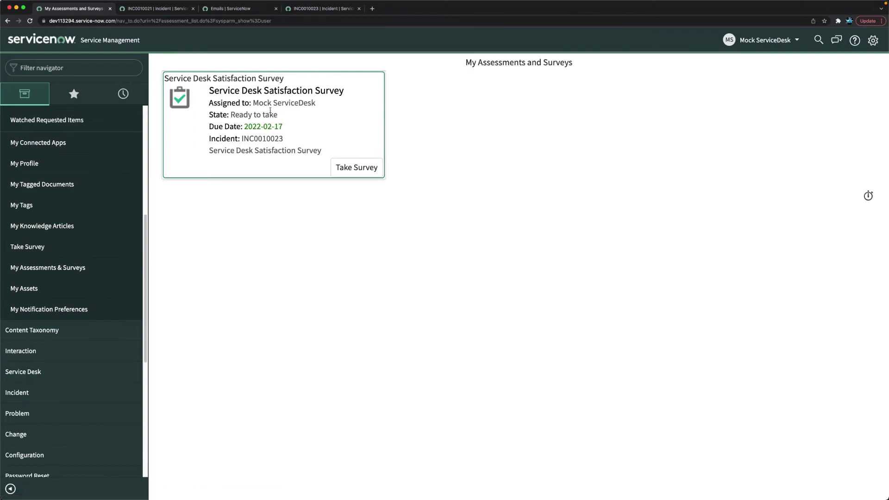
Step: Compare the incident number on the assigned survey with the resolved incident record and return to the survey page
{"action": "left_click_drag", "start_coordinate": [241, 139], "coordinate": [283, 138]}
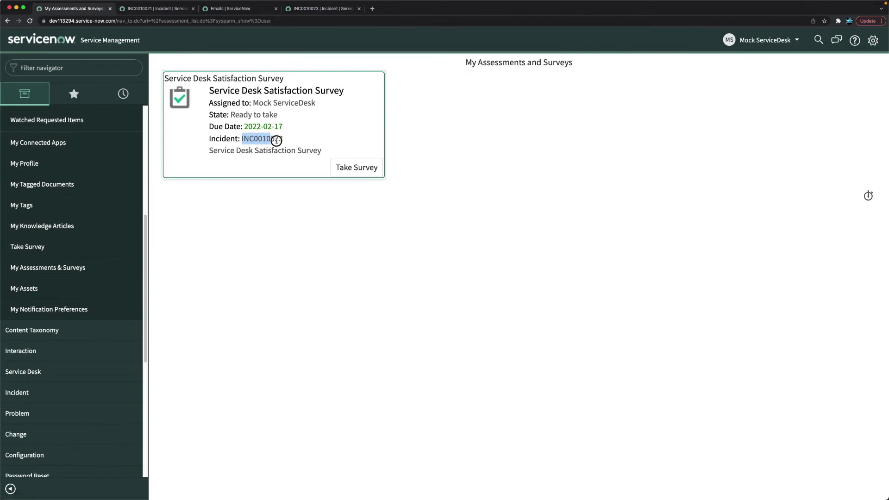
{"action": "left_click", "coordinate": [314, 8]}
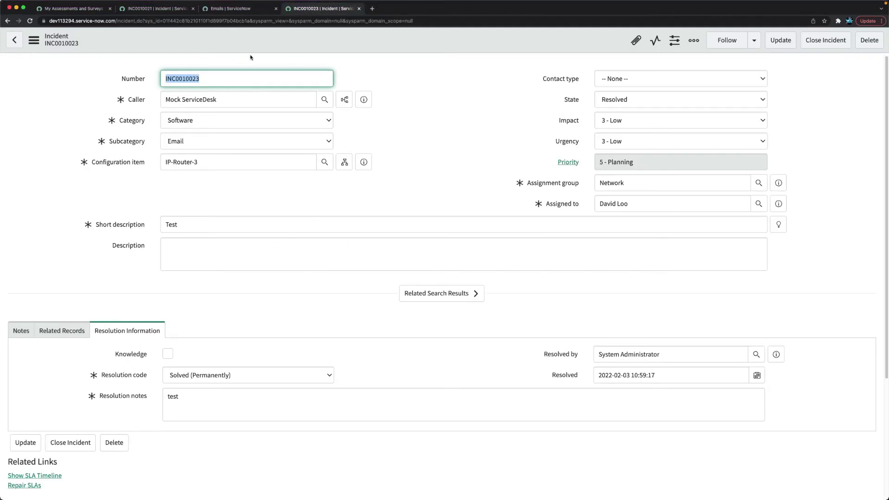
{"action": "left_click", "coordinate": [55, 11]}
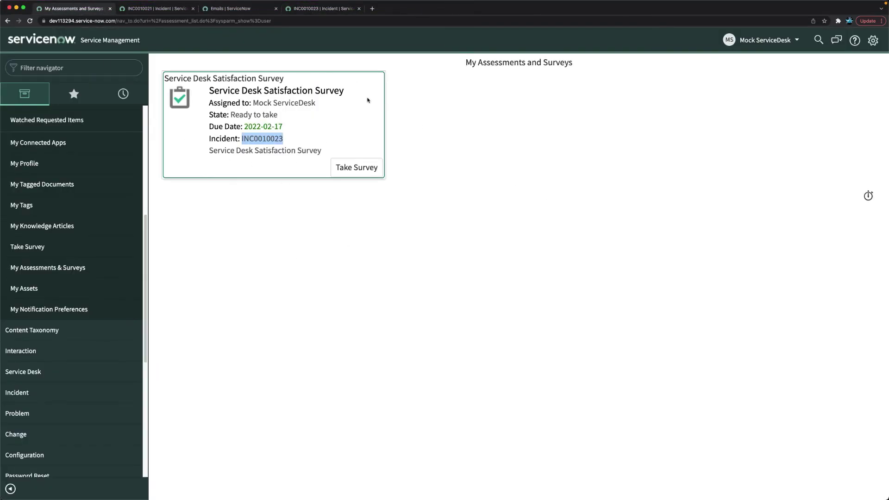
Step: Start the Service Desk Satisfaction Survey and rate response time Average, technician courtesy Poor and technical competency Very Good
{"action": "left_click", "coordinate": [354, 172]}
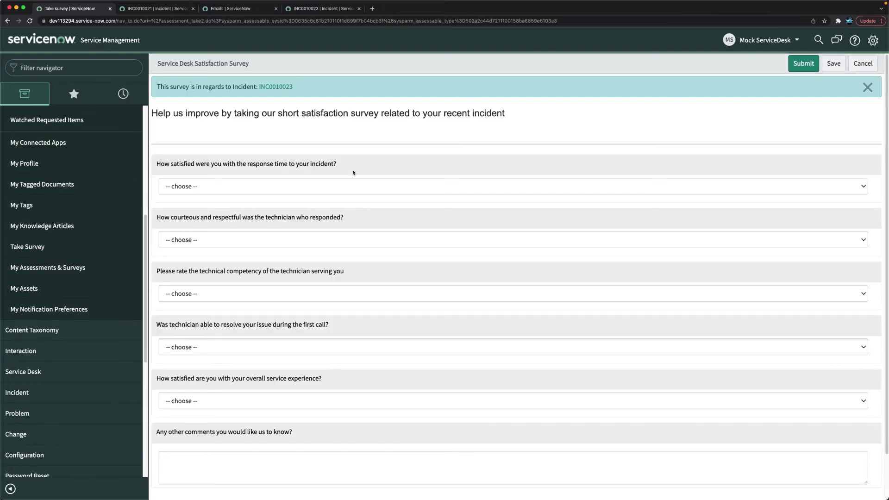
{"action": "left_click", "coordinate": [287, 186]}
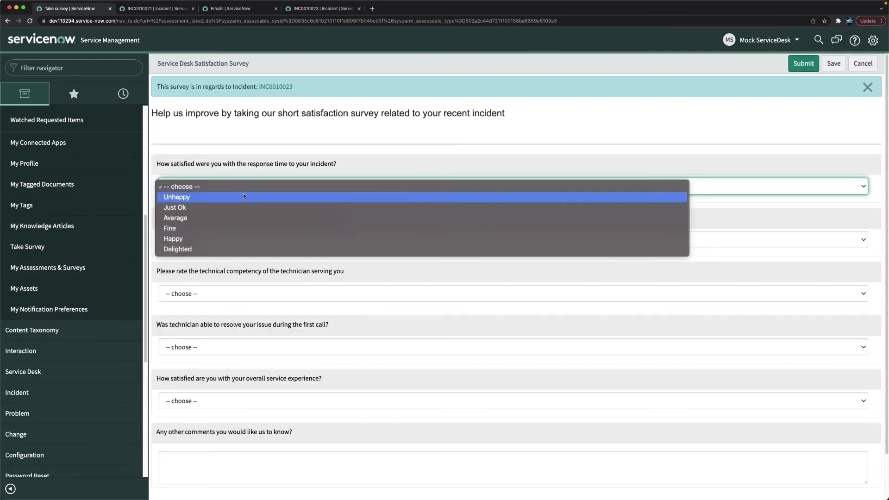
{"action": "left_click", "coordinate": [191, 218]}
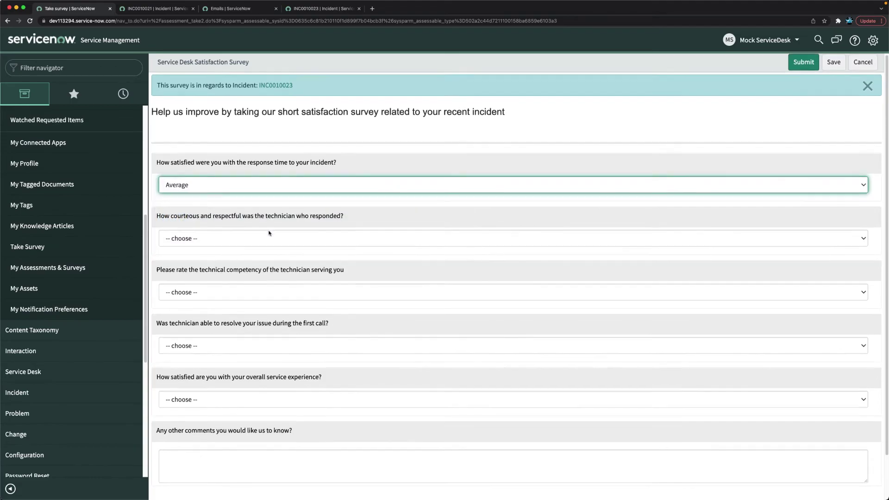
{"action": "scroll", "coordinate": [255, 213], "scroll_direction": "down", "scroll_amount": 2}
{"action": "left_click", "coordinate": [191, 192]}
{"action": "left_click", "coordinate": [201, 205]}
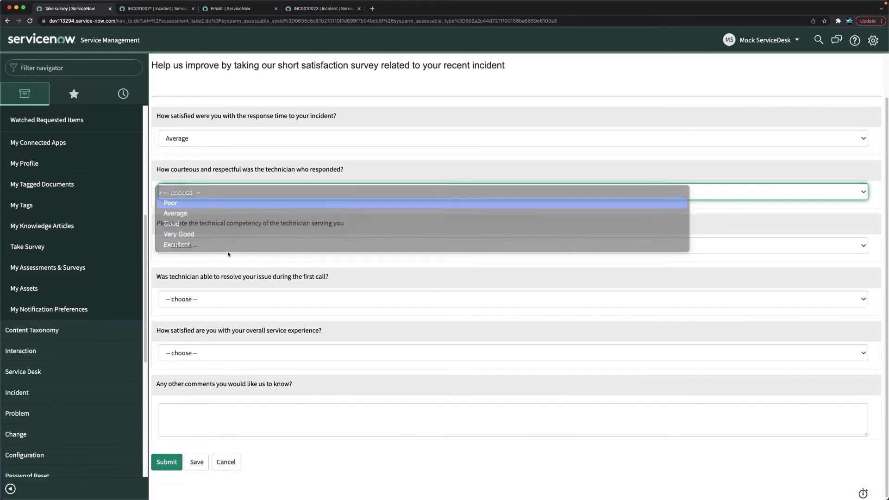
{"action": "left_click", "coordinate": [206, 249]}
{"action": "left_click", "coordinate": [268, 290]}
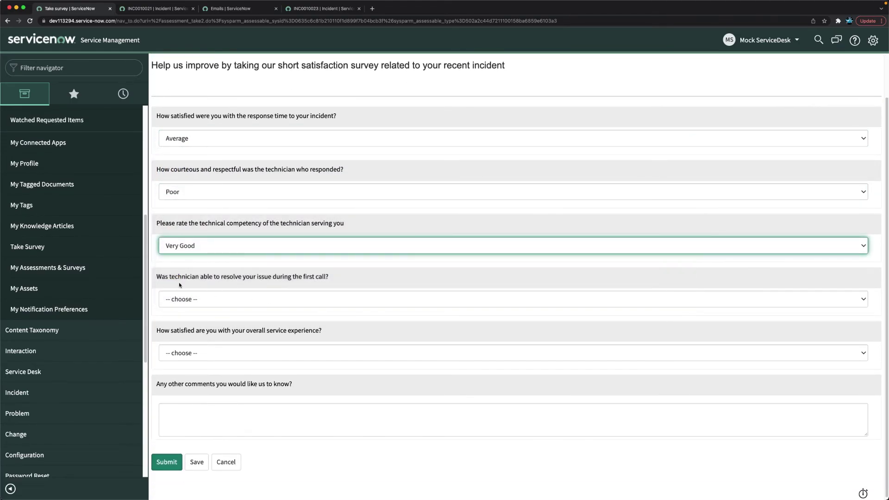
Step: Answer Yes to the first-call resolution question and Happy for the overall service experience
{"action": "left_click", "coordinate": [190, 299]}
{"action": "left_click", "coordinate": [297, 310]}
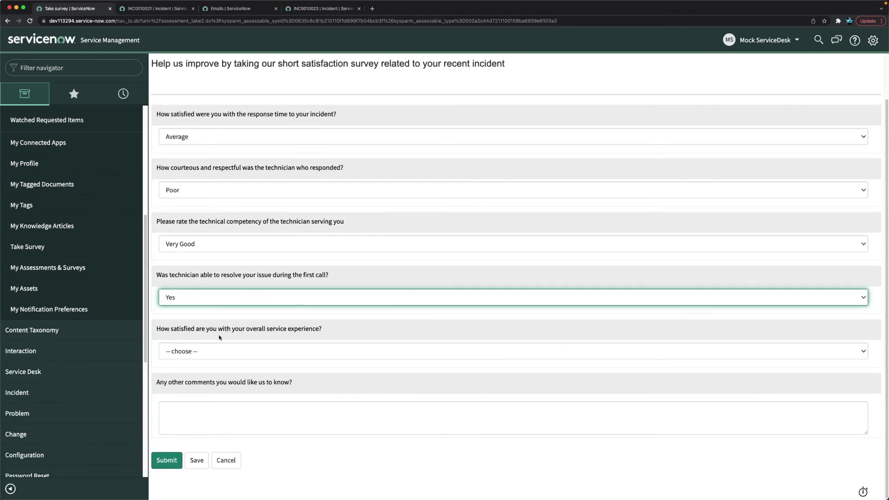
{"action": "left_click", "coordinate": [194, 353]}
{"action": "left_click", "coordinate": [172, 404]}
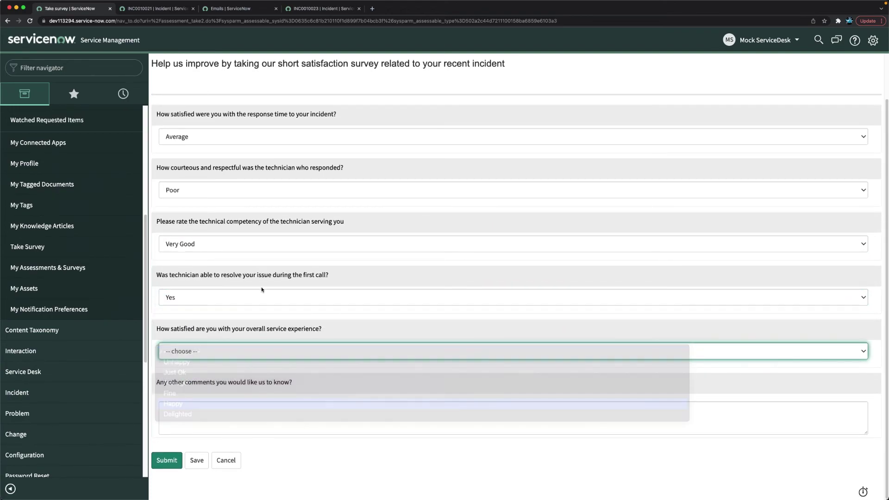
Step: Change the rating for how courteous and respectful the technician was to Excellent
{"action": "scroll", "coordinate": [213, 185], "scroll_direction": "up", "scroll_amount": 2}
{"action": "left_click", "coordinate": [193, 238]}
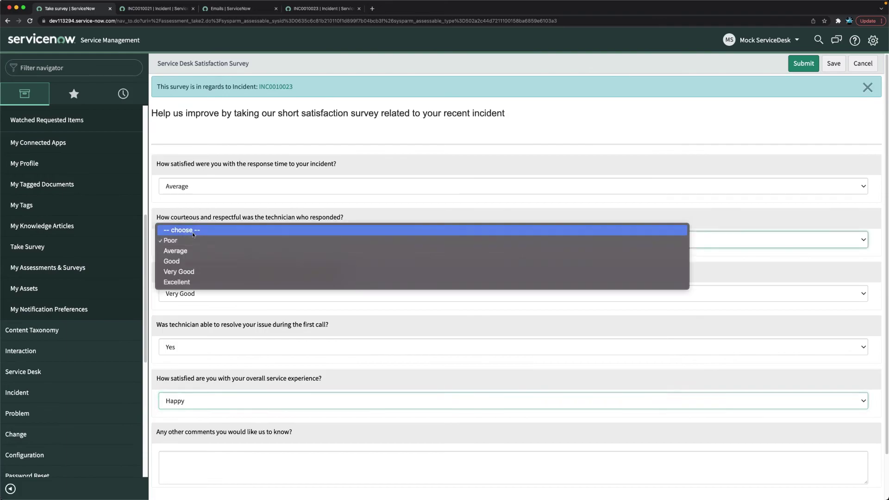
{"action": "left_click", "coordinate": [181, 282]}
Step: Enter "test" as the additional comment and submit the survey
{"action": "scroll", "coordinate": [212, 417], "scroll_direction": "down", "scroll_amount": 2}
{"action": "left_click", "coordinate": [200, 409]}
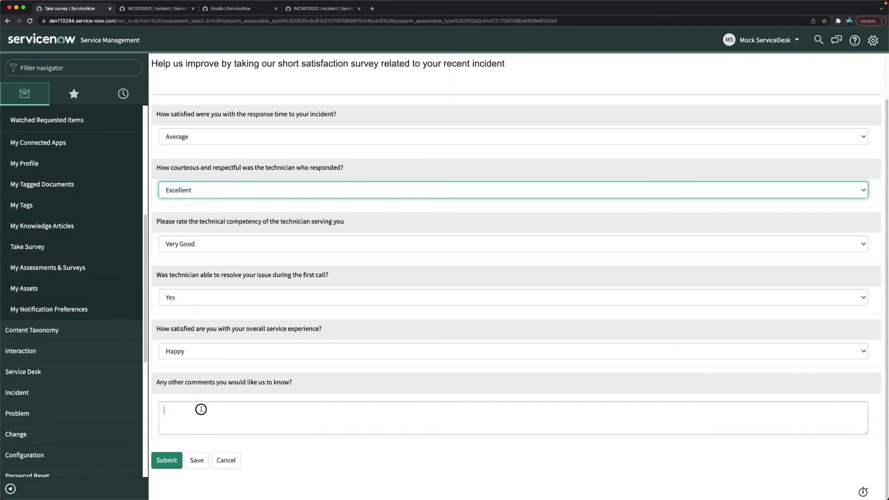
{"action": "type", "text": "test"}
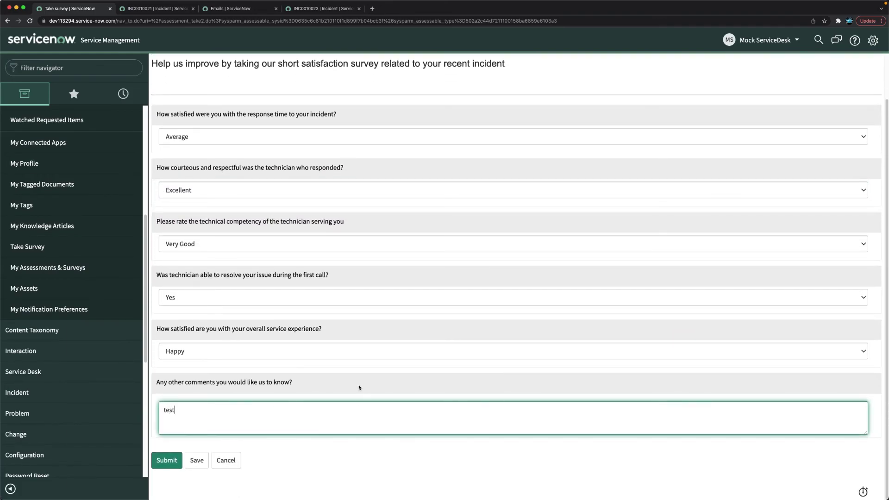
{"action": "left_click", "coordinate": [168, 464]}
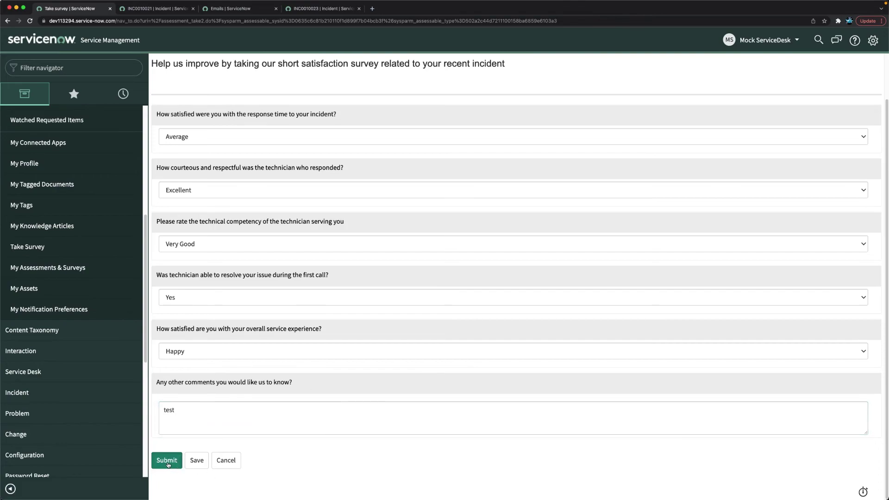